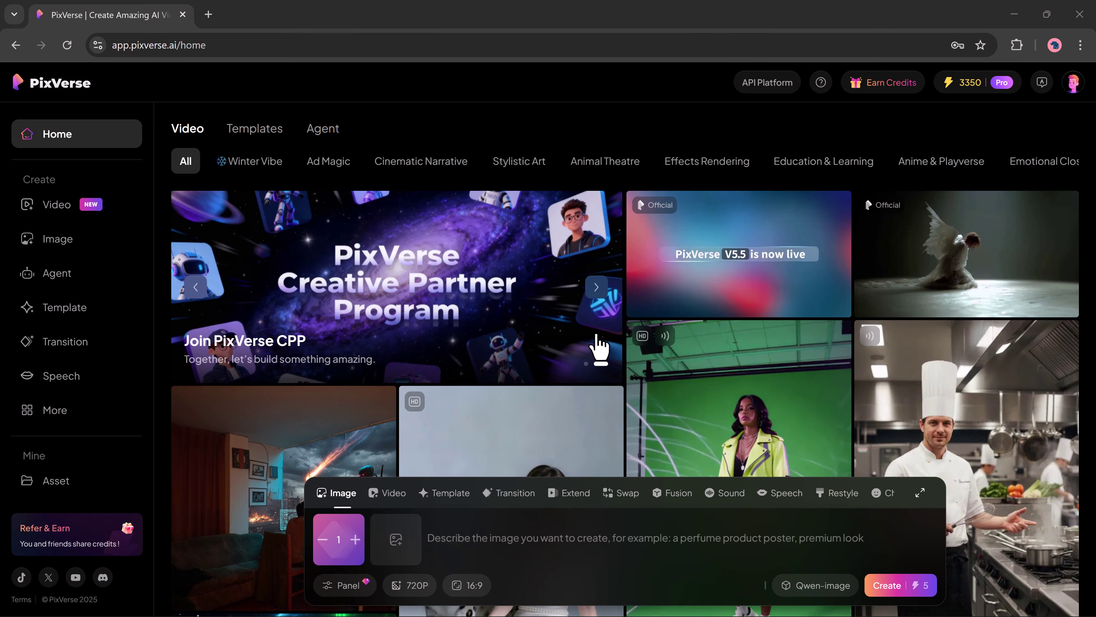
Upload the office clip from the computer into the Modify workspace
mouse_move(762, 263)
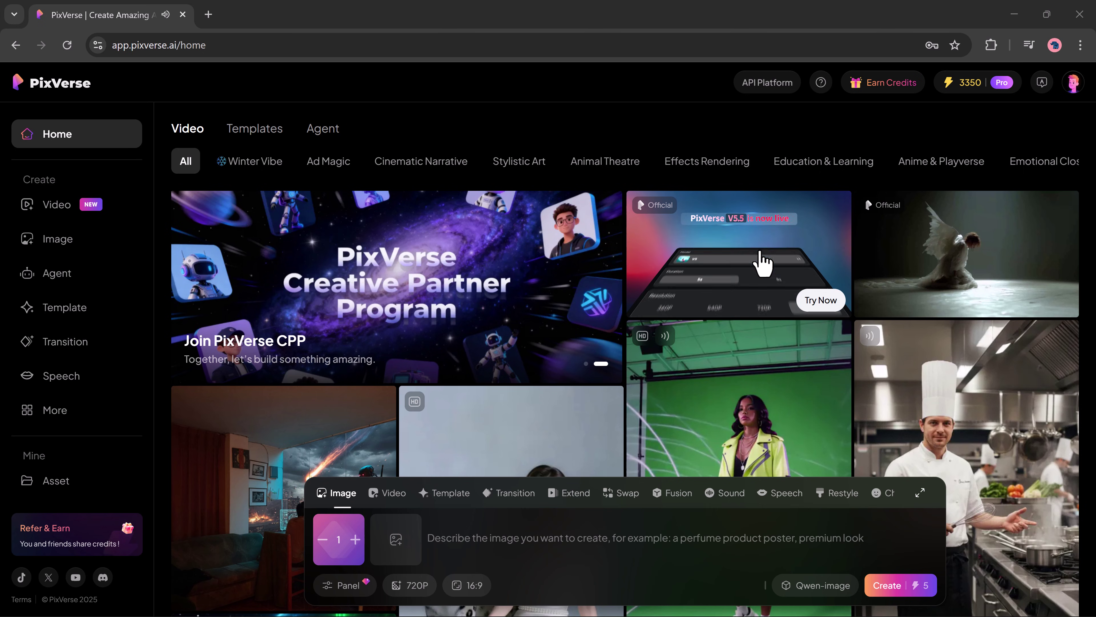
scroll(1018, 212, down, 4)
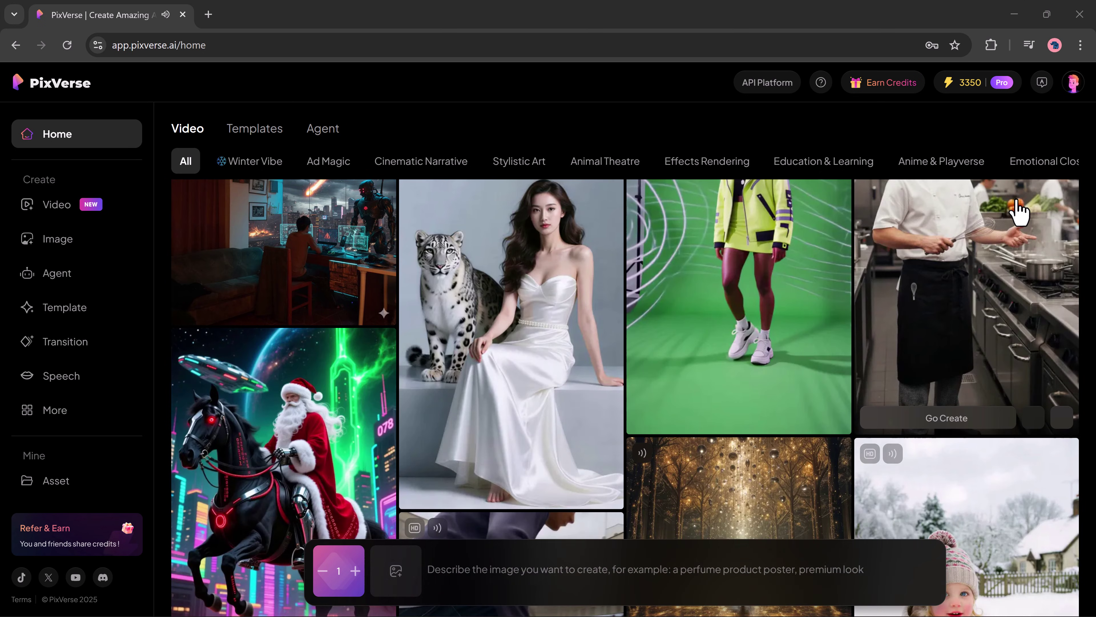
scroll(1019, 212, down, 5)
scroll(1018, 211, down, 5)
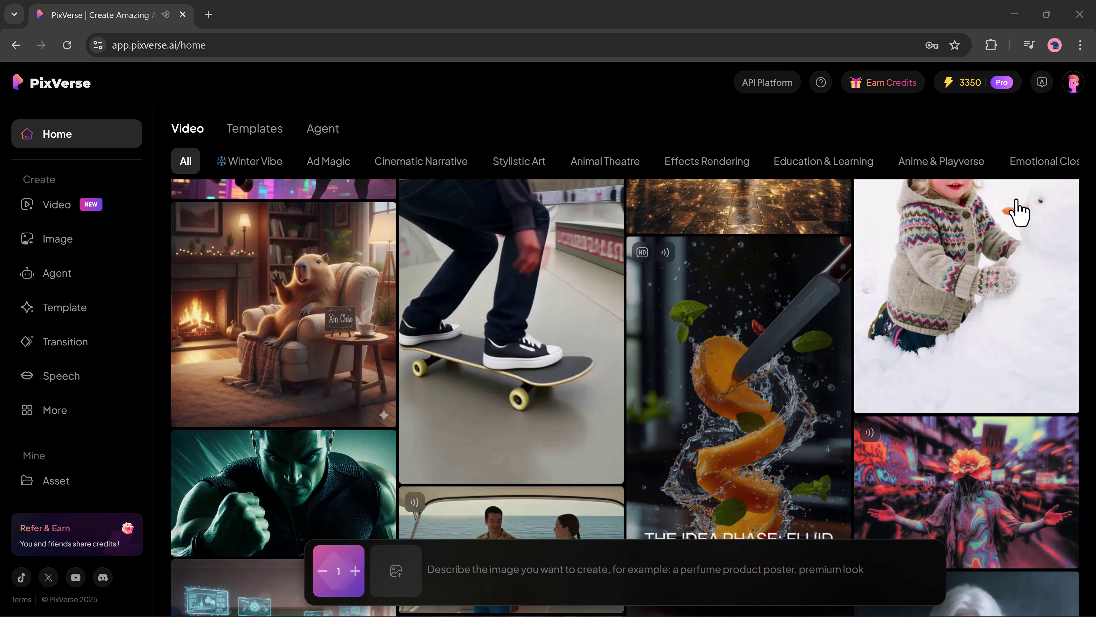
scroll(1019, 211, down, 7)
scroll(1019, 211, down, 7)
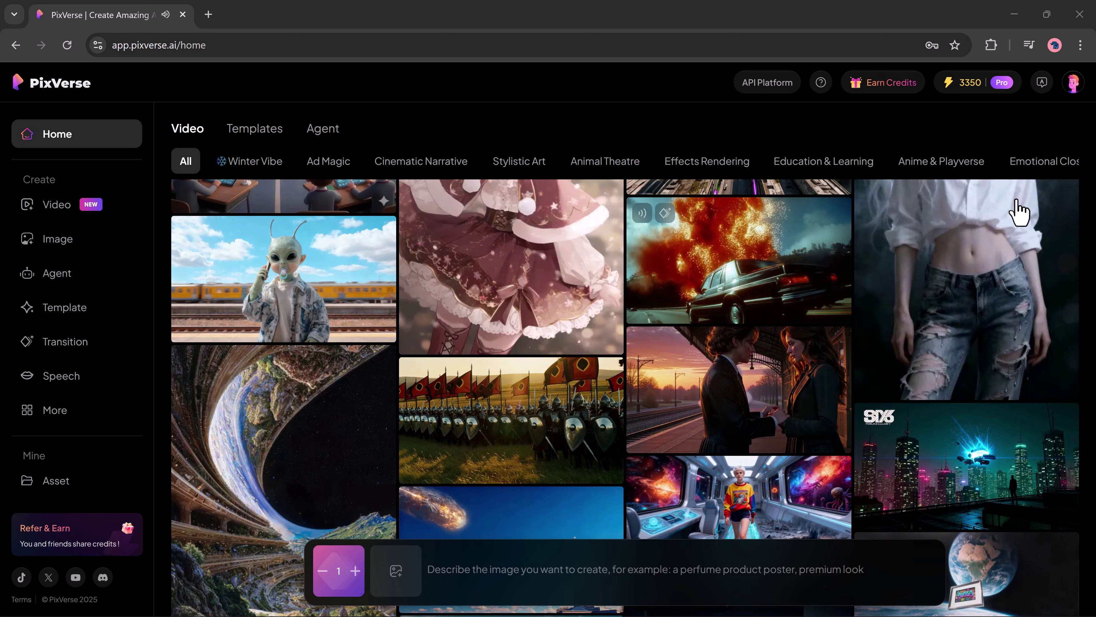
scroll(1018, 211, down, 7)
scroll(1018, 212, down, 5)
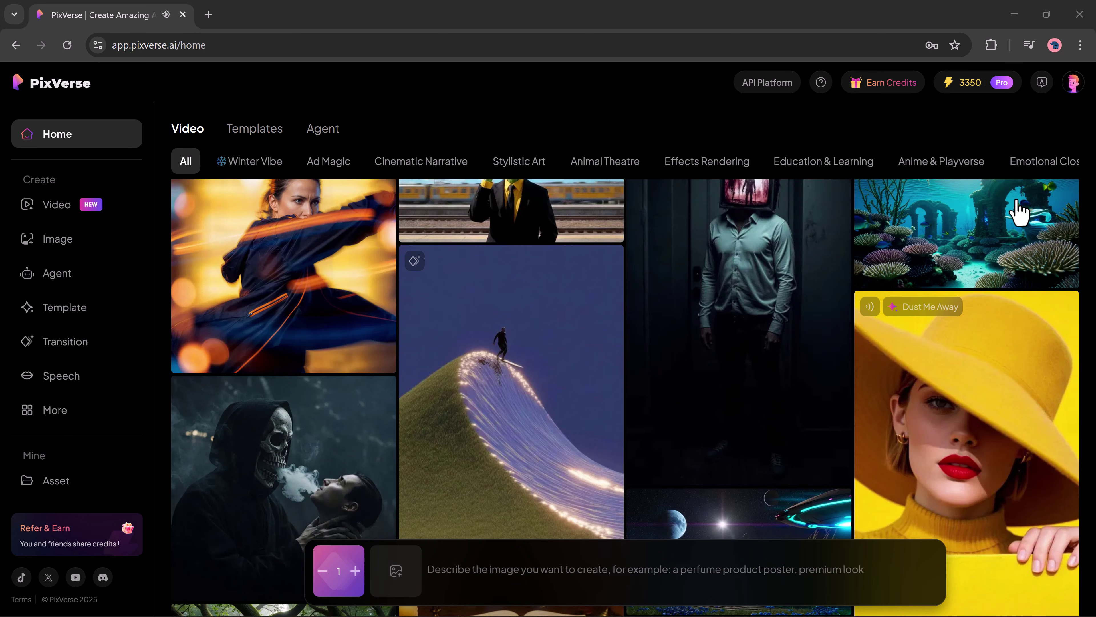
scroll(807, 289, down, 7)
scroll(777, 288, down, 7)
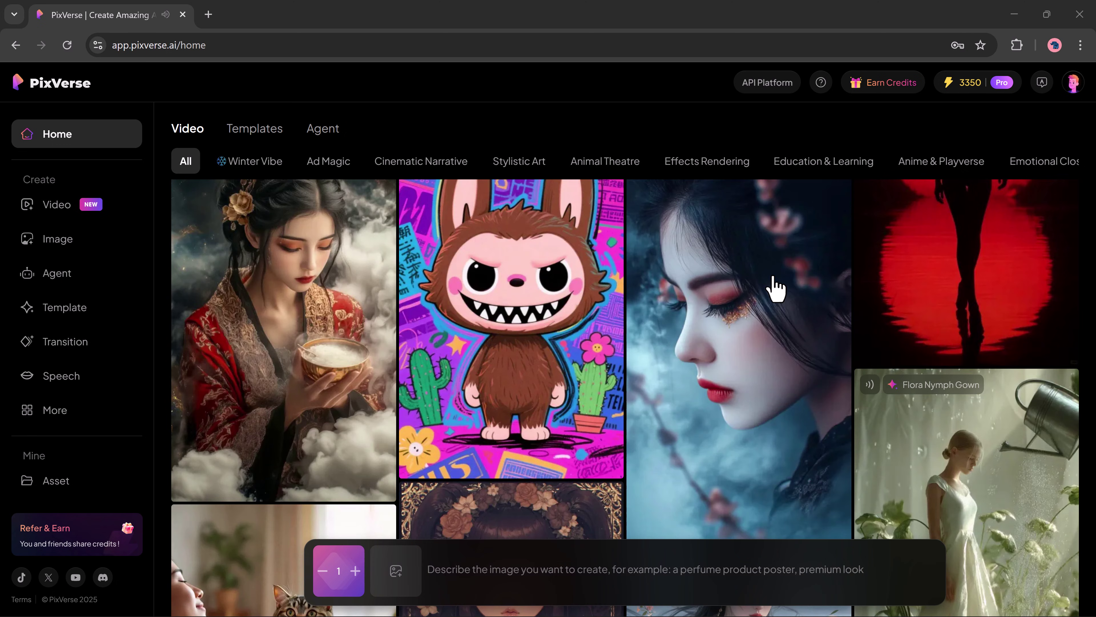
scroll(776, 286, down, 7)
scroll(776, 286, down, 7)
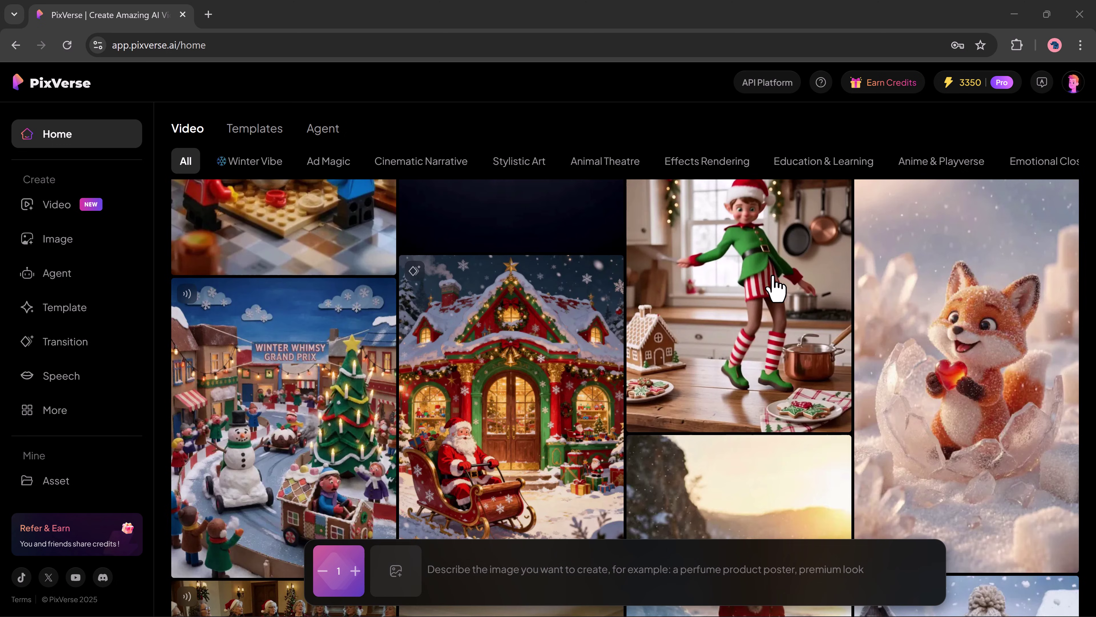
scroll(776, 286, down, 14)
scroll(776, 286, down, 14)
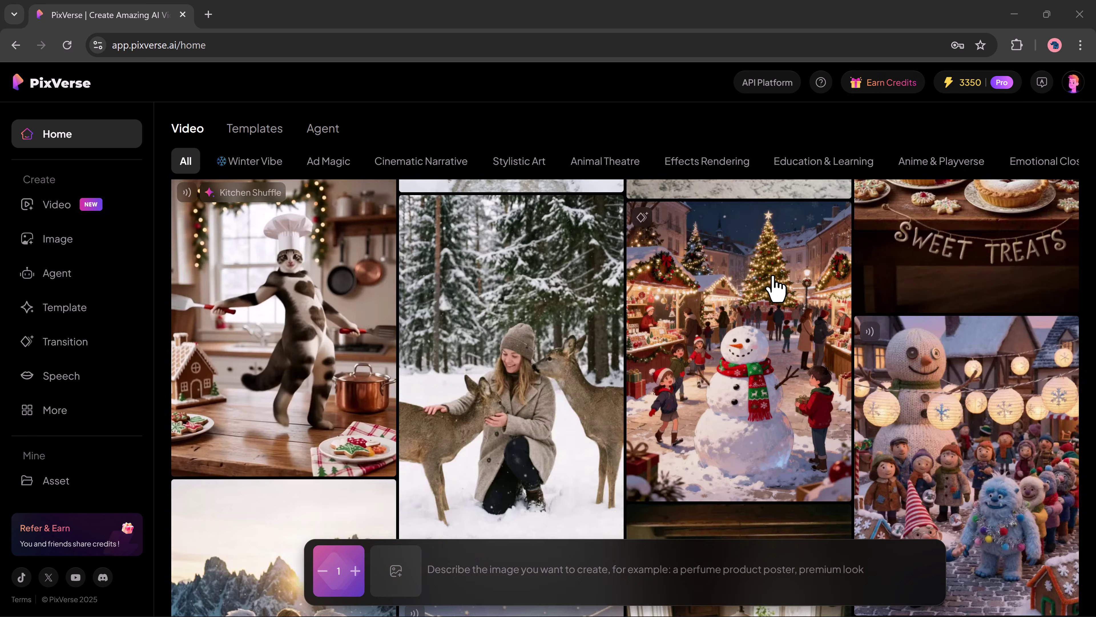
scroll(775, 286, down, 7)
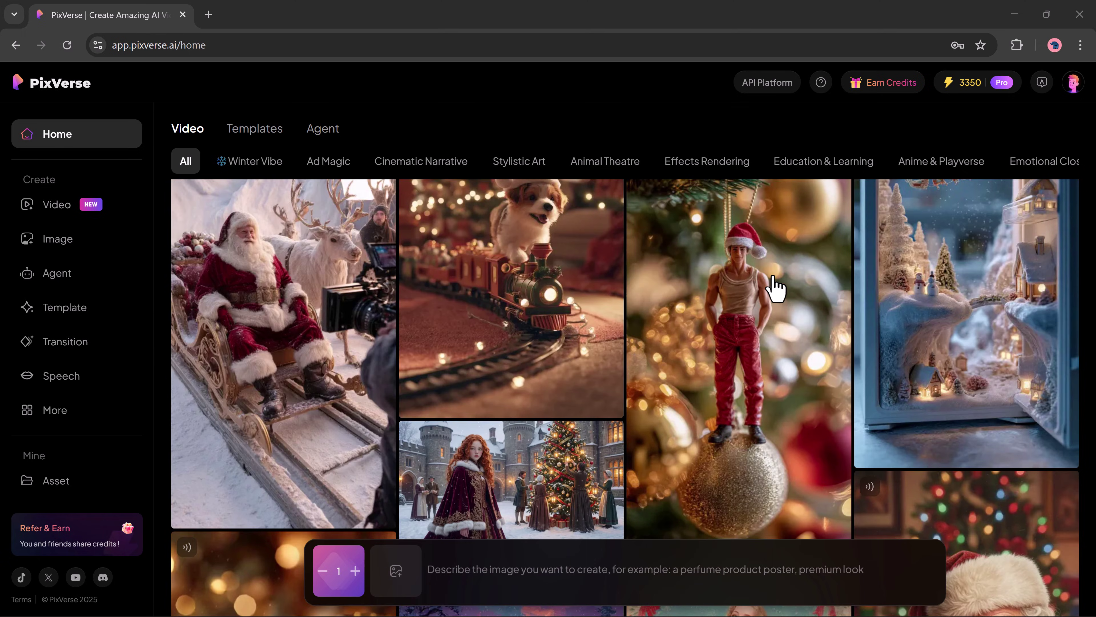
scroll(776, 286, down, 10)
scroll(775, 286, down, 7)
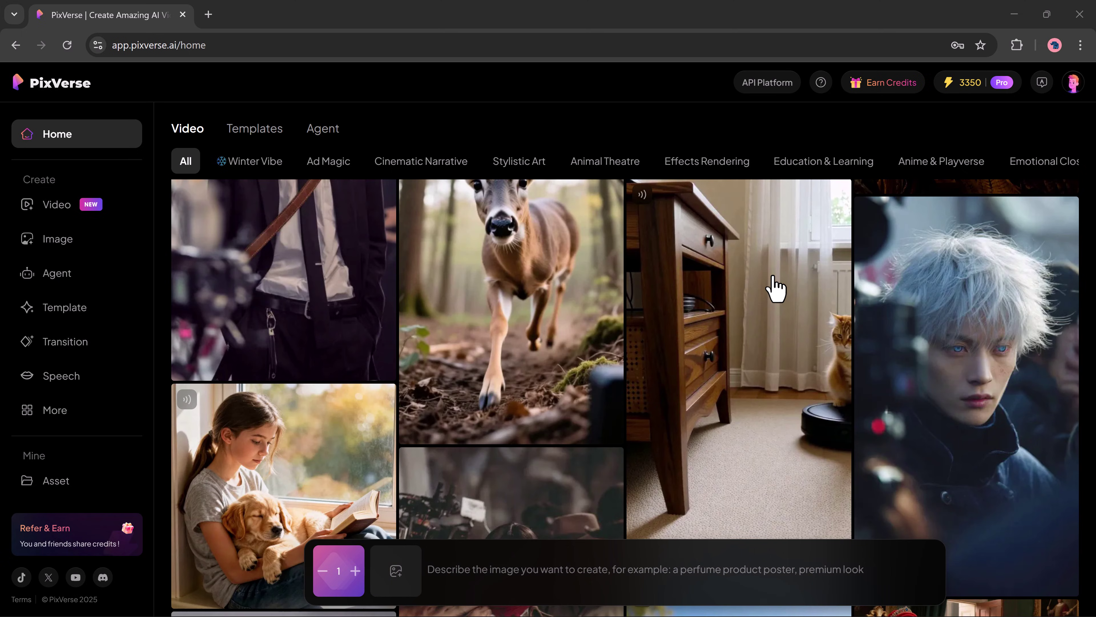
scroll(776, 286, down, 20)
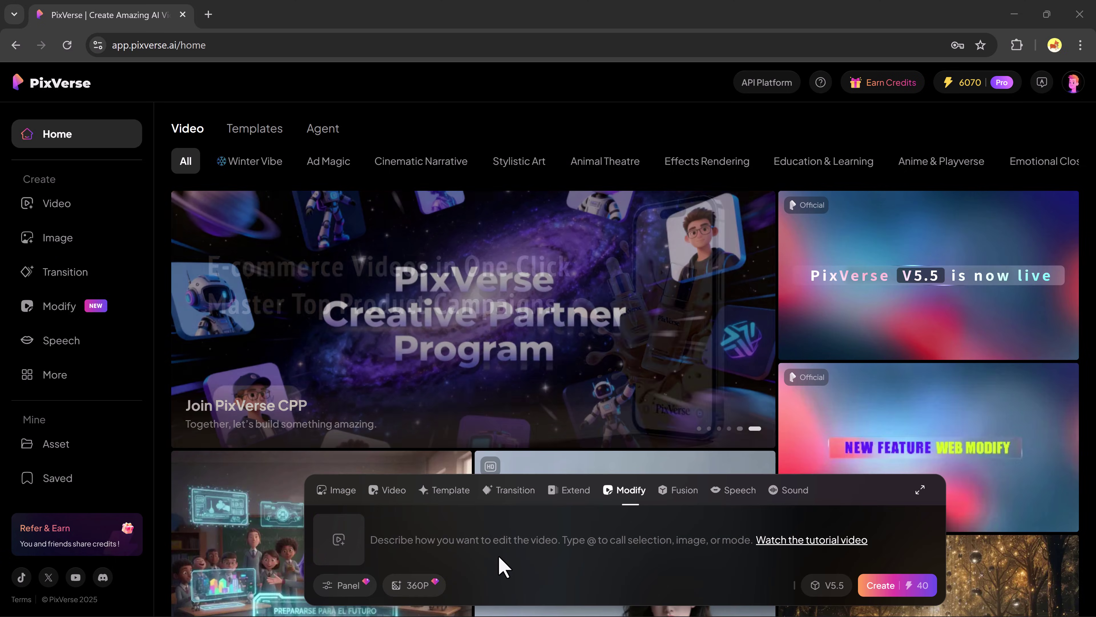
click(51, 307)
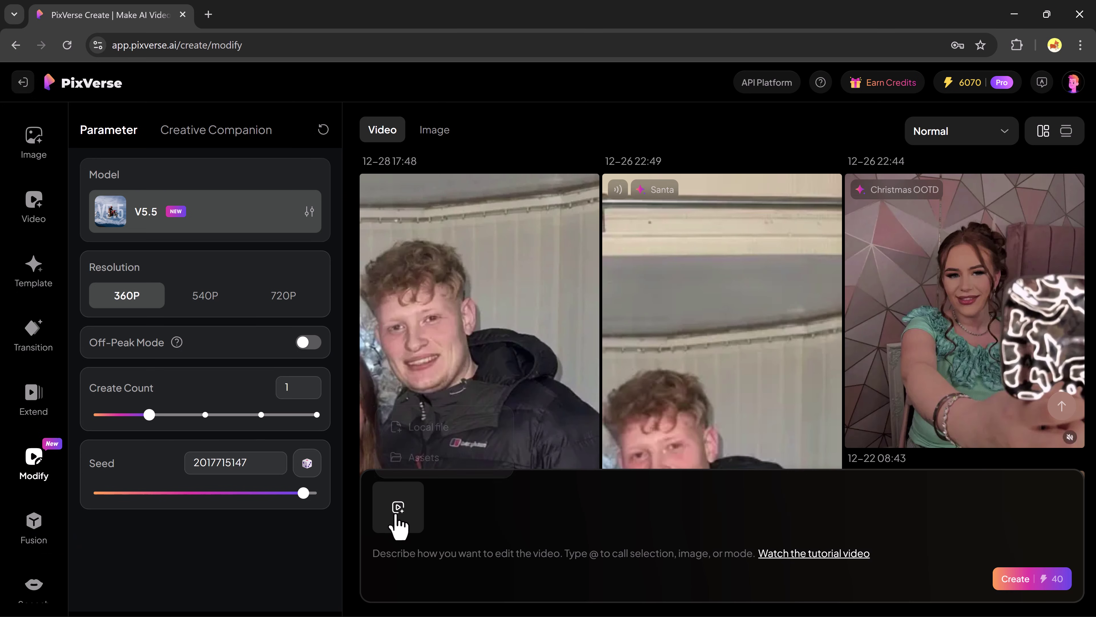
mouse_move(395, 508)
click(438, 425)
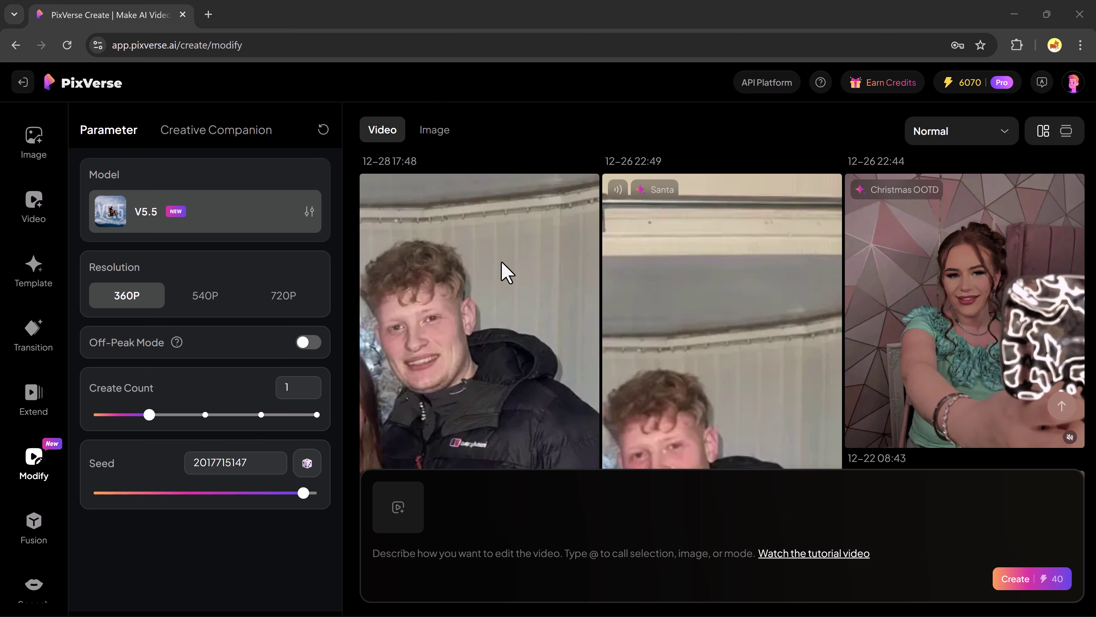
double_click(277, 147)
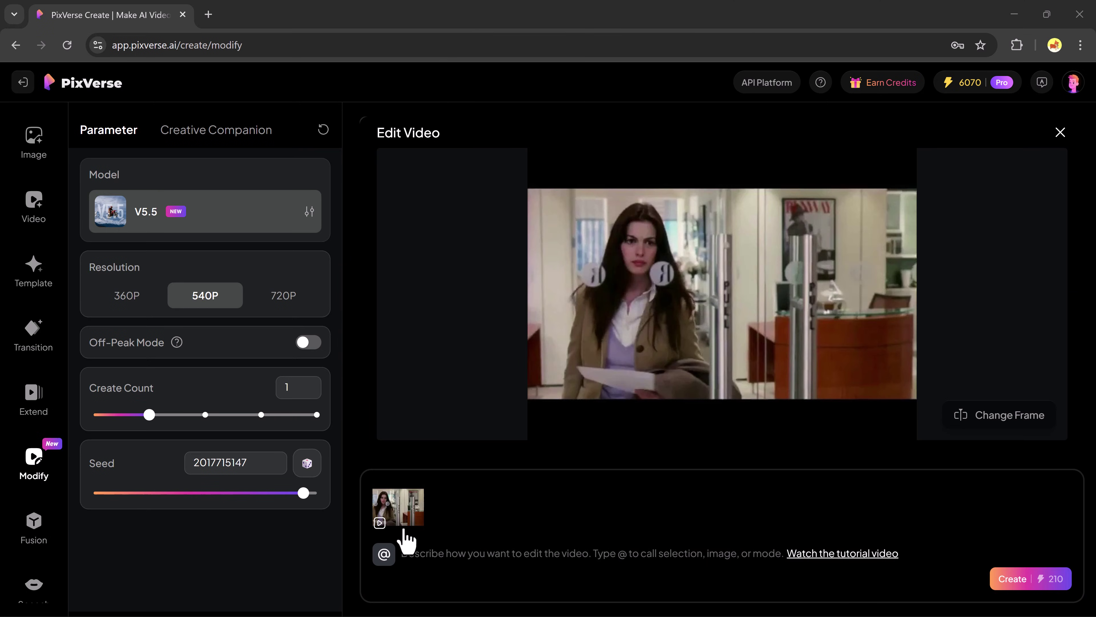
Set the edit to Swap, with the person as the target to replace with an image
click(384, 554)
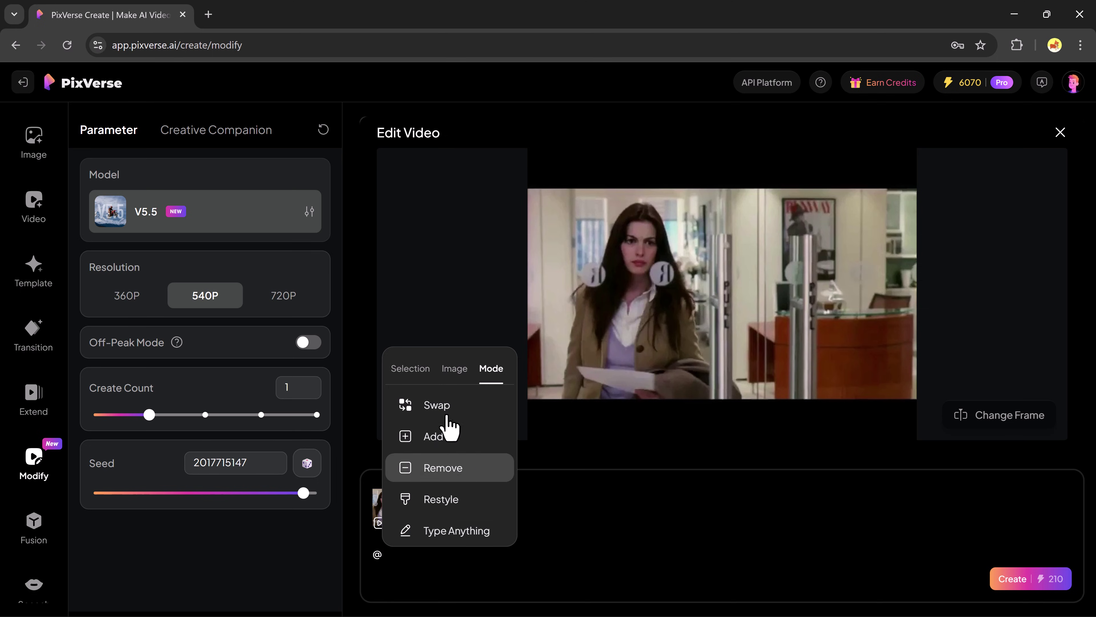
click(449, 414)
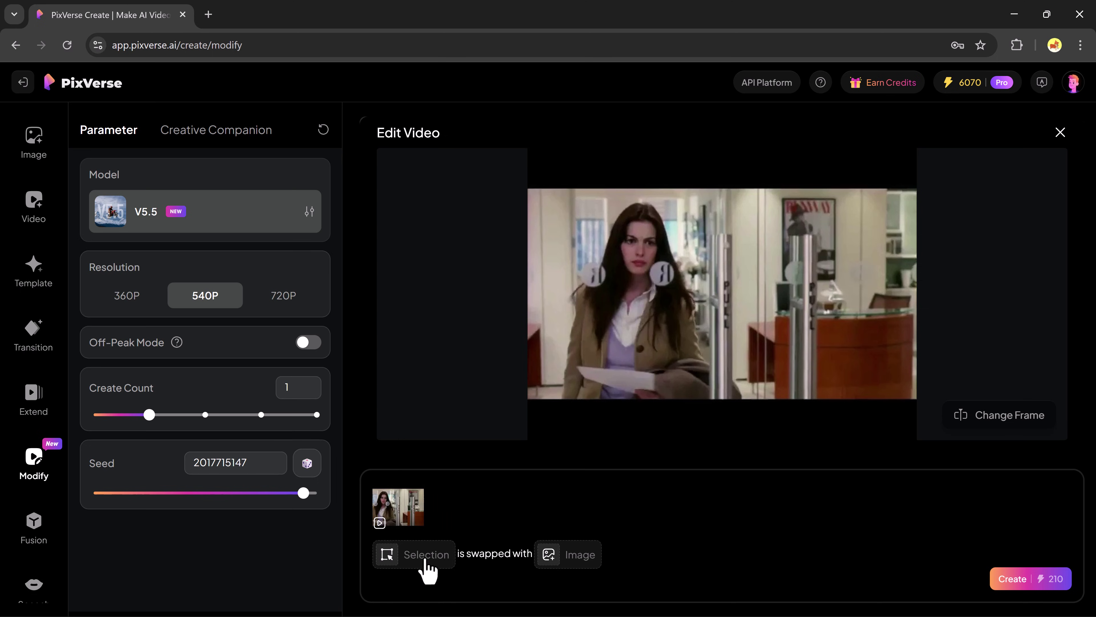
click(425, 560)
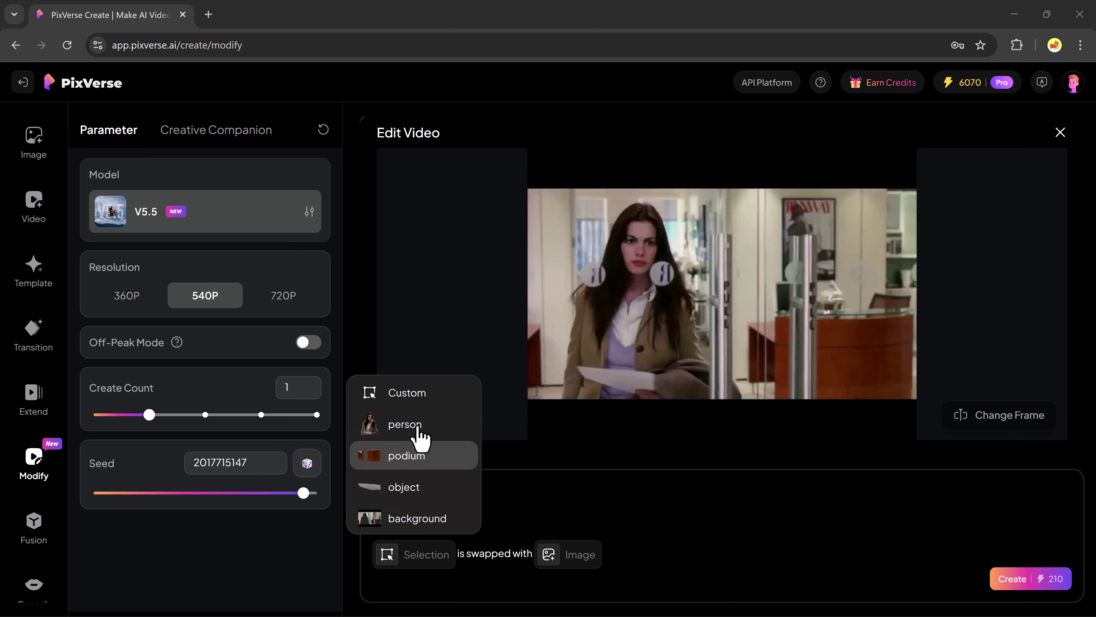
click(418, 425)
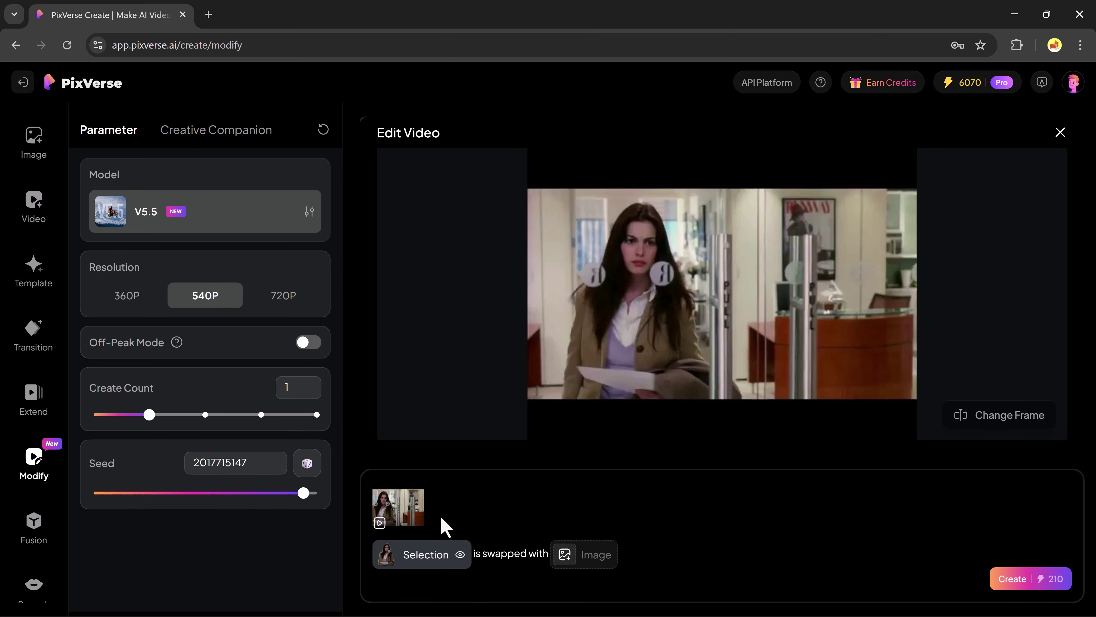
click(586, 561)
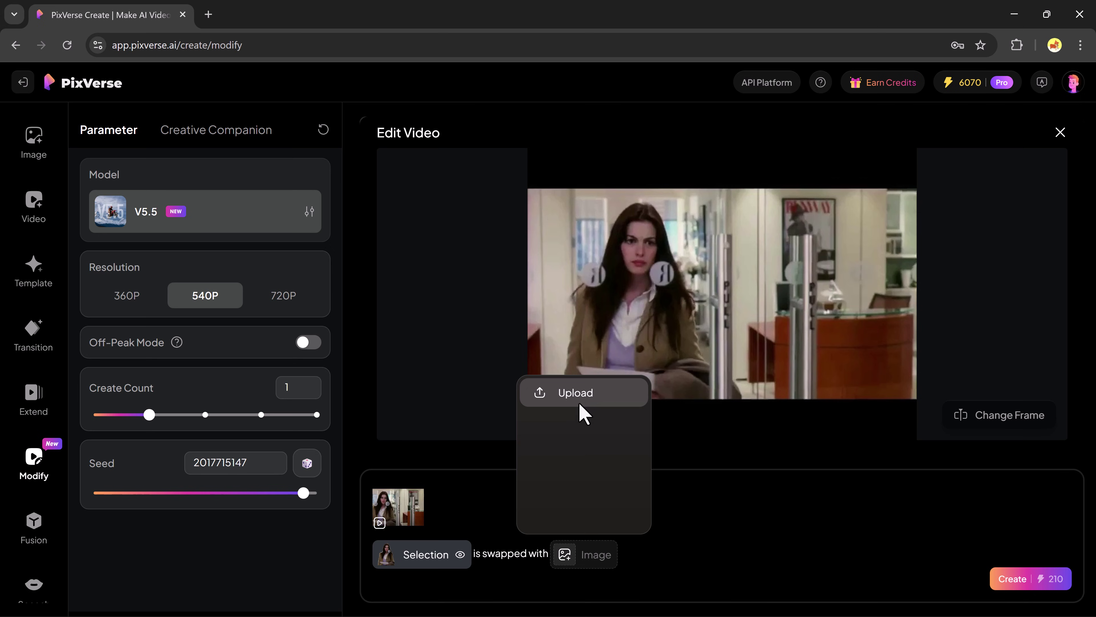
click(588, 393)
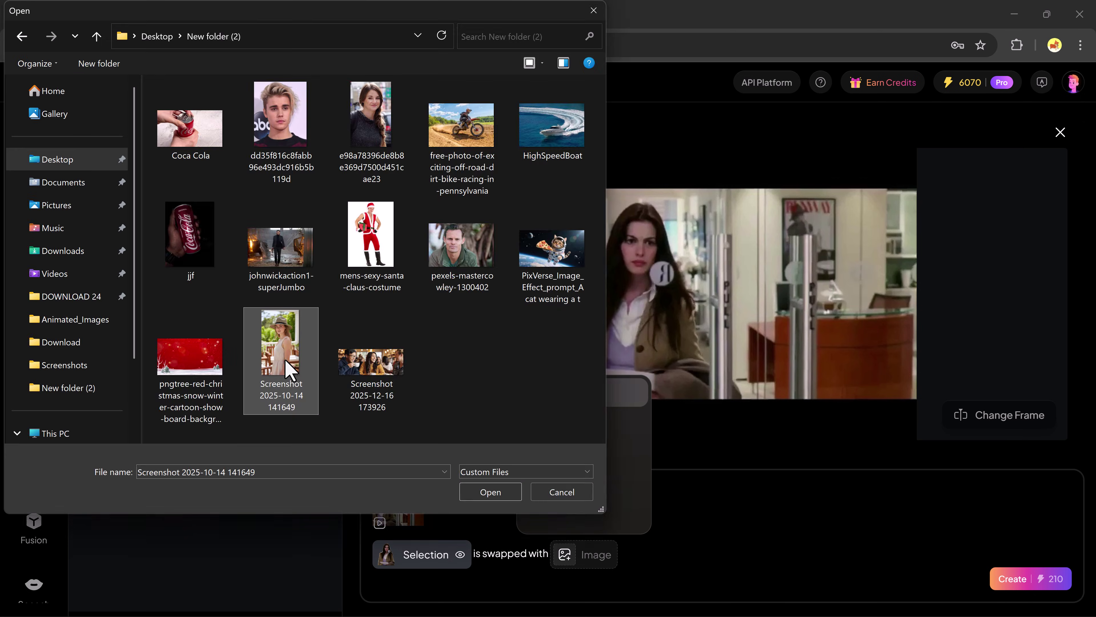
click(489, 489)
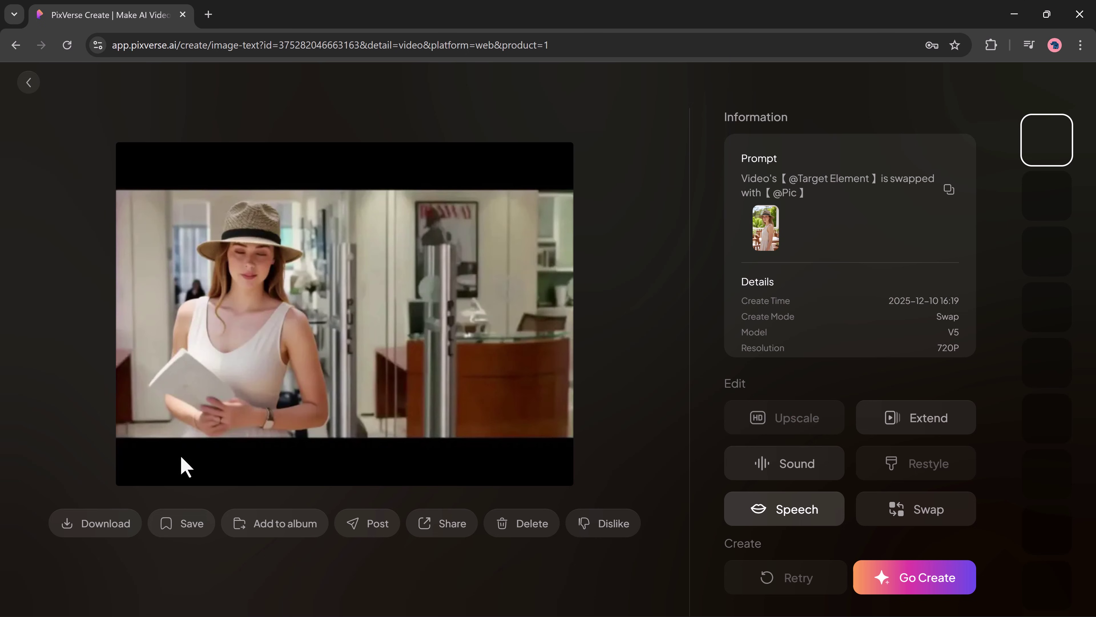
click(129, 477)
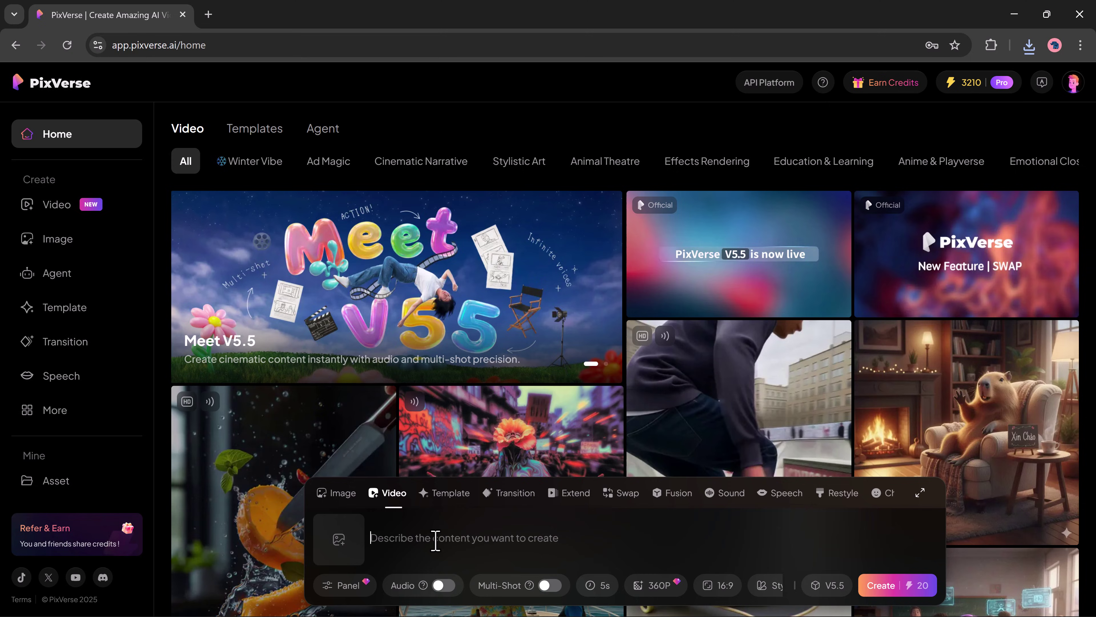
Generate a 1080P image from the pasted prompt of a cat astronaut holding pizza in space
click(338, 495)
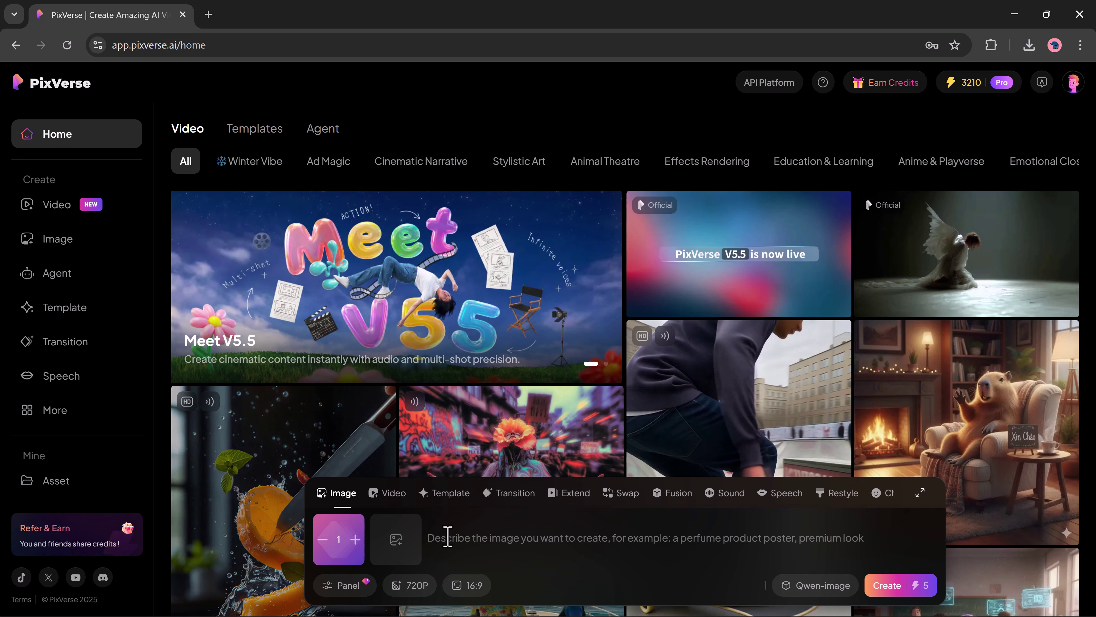
click(447, 537)
text(A cat wearing a tiny astronaut suit, floating in space while holding a slice of pizza — ultra-detailed, 4K, cinematic lighting.)
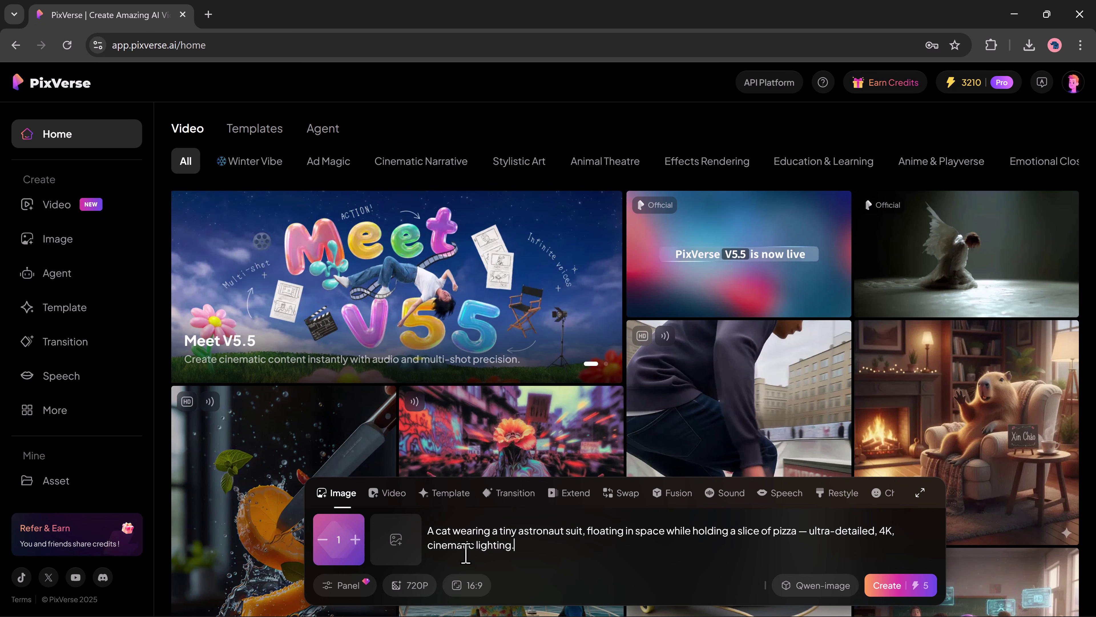
mouse_move(414, 587)
click(408, 548)
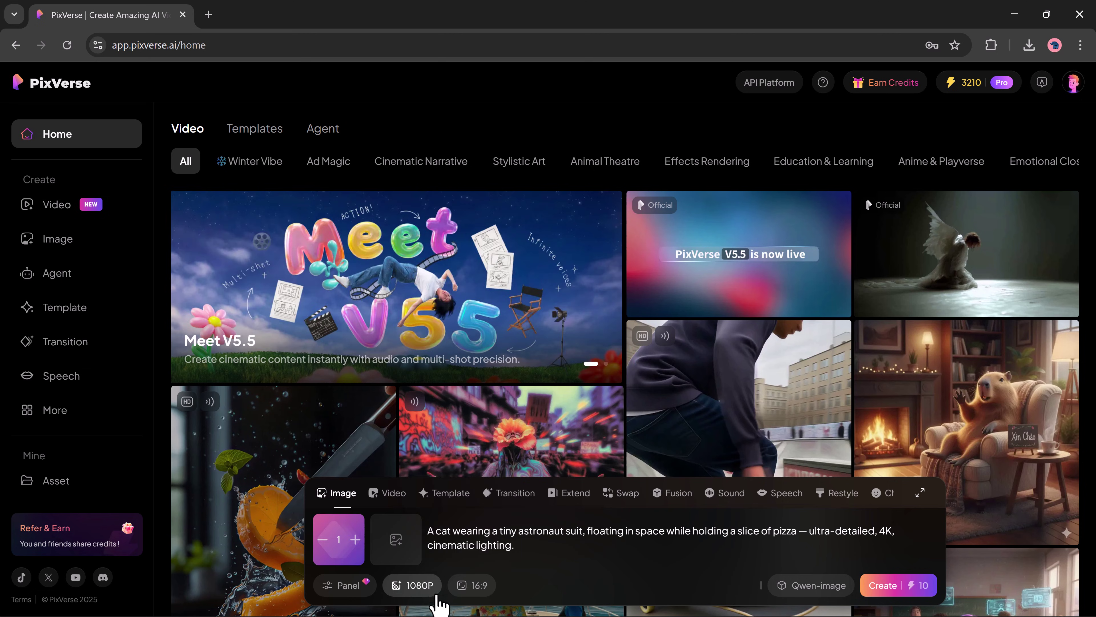
click(885, 587)
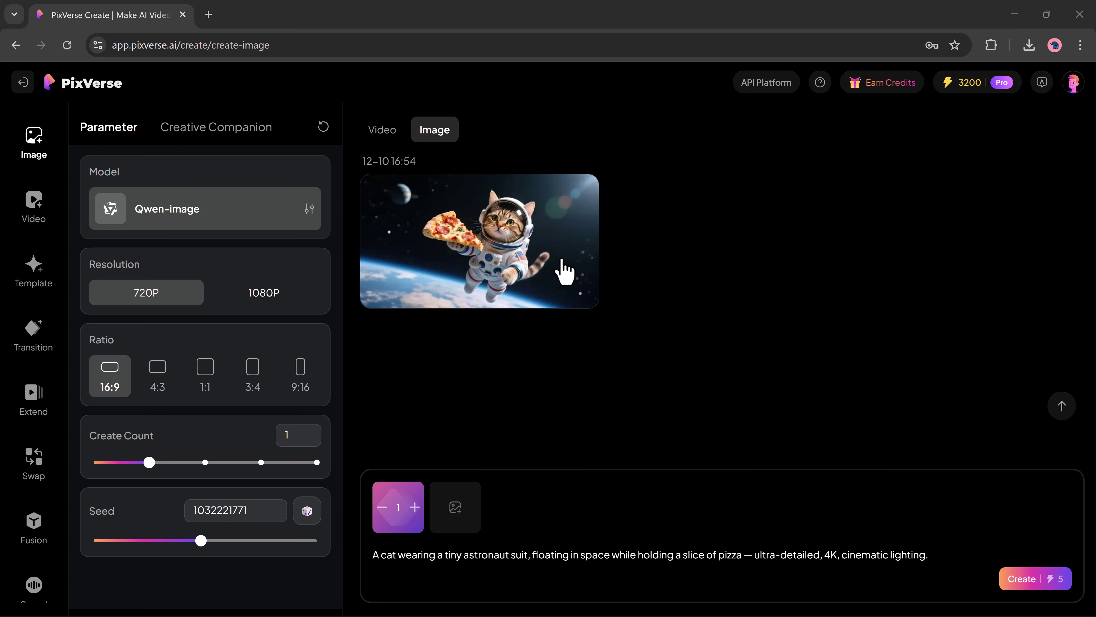
Open the astronaut cat image card and save it with Download
click(555, 257)
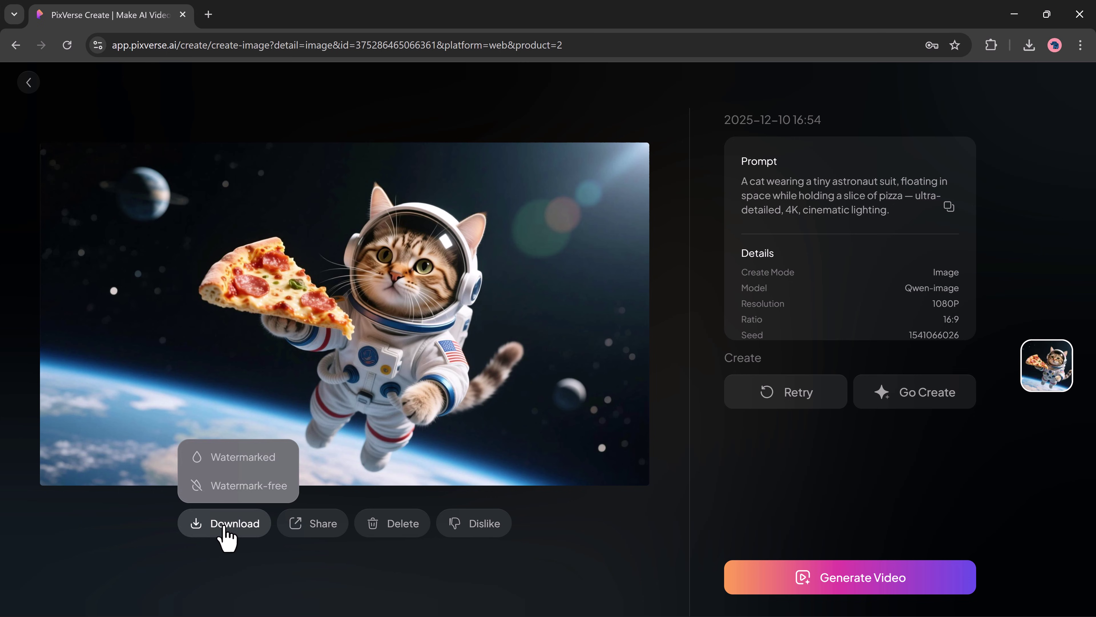
click(221, 534)
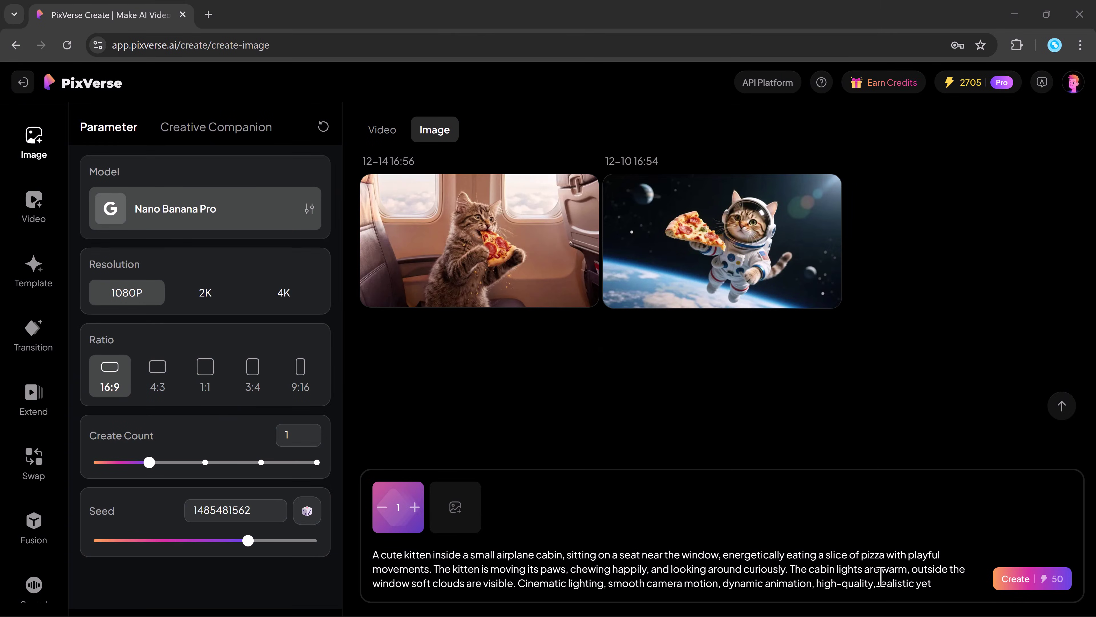
View the airplane kitten image's details, then return to the create page
click(487, 245)
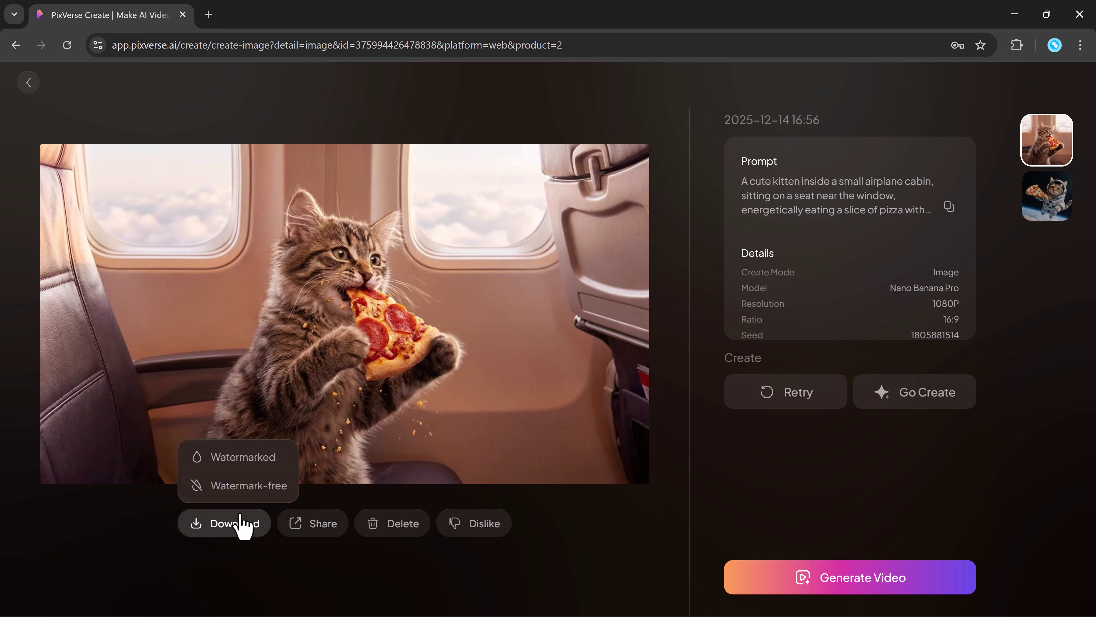
key(Escape)
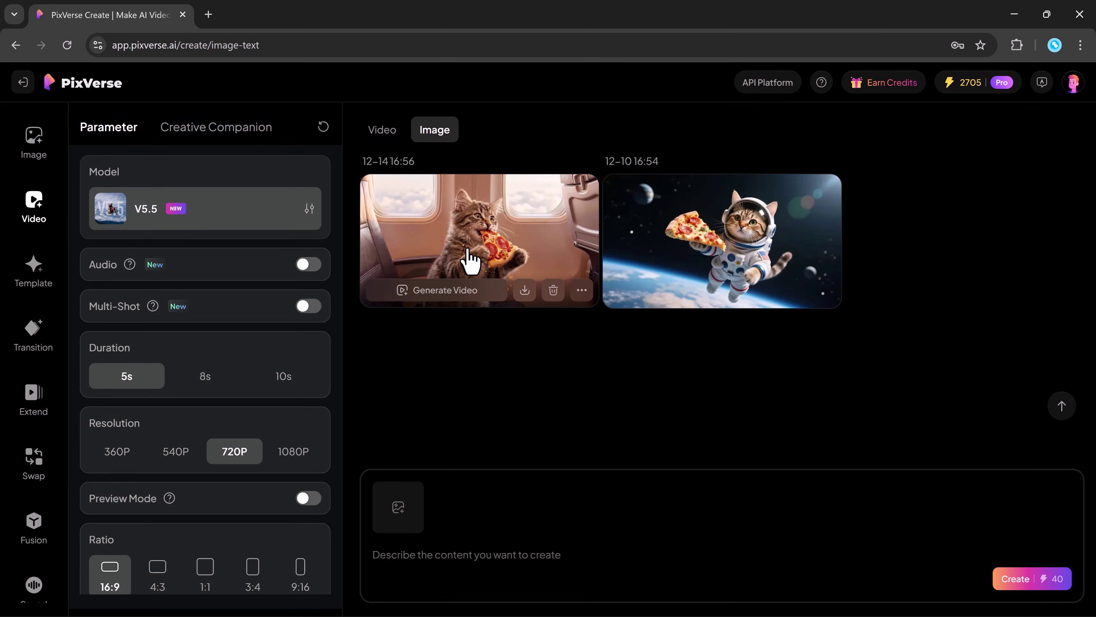
Animate the airplane kitten image as a 10s V5.5 video using the pasted pizza-eating prompt
click(398, 506)
double_click(207, 132)
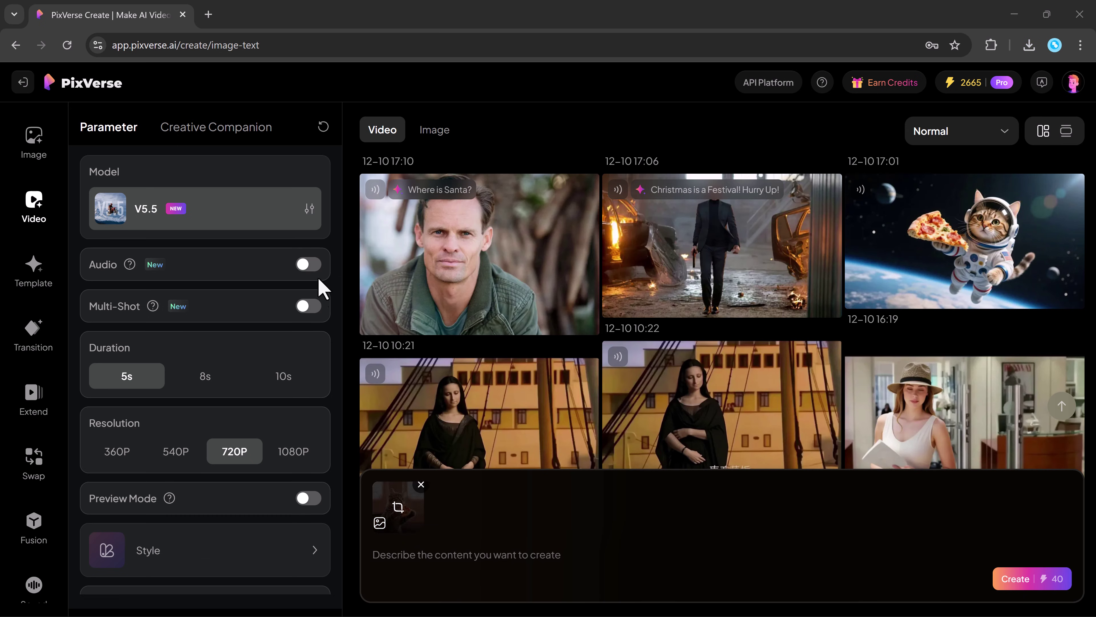
click(307, 211)
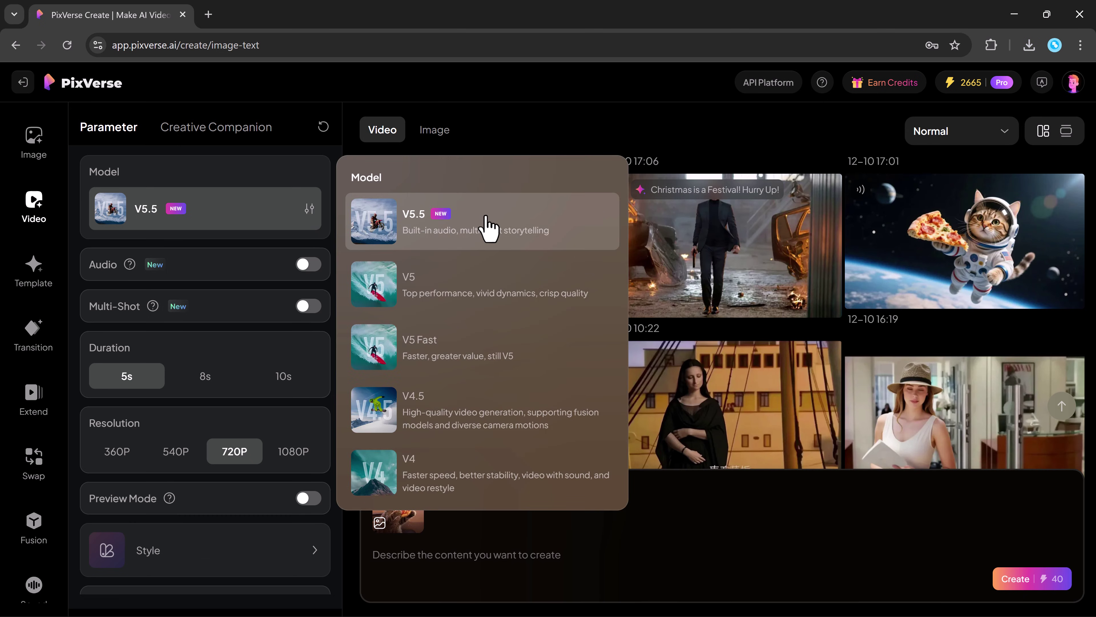
click(306, 270)
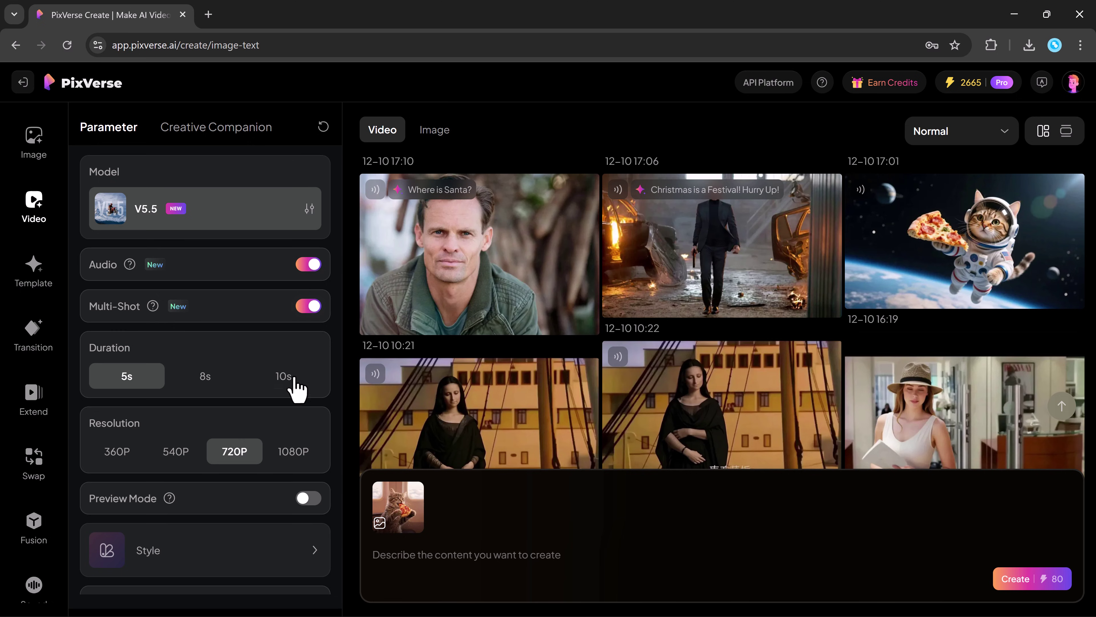
click(276, 377)
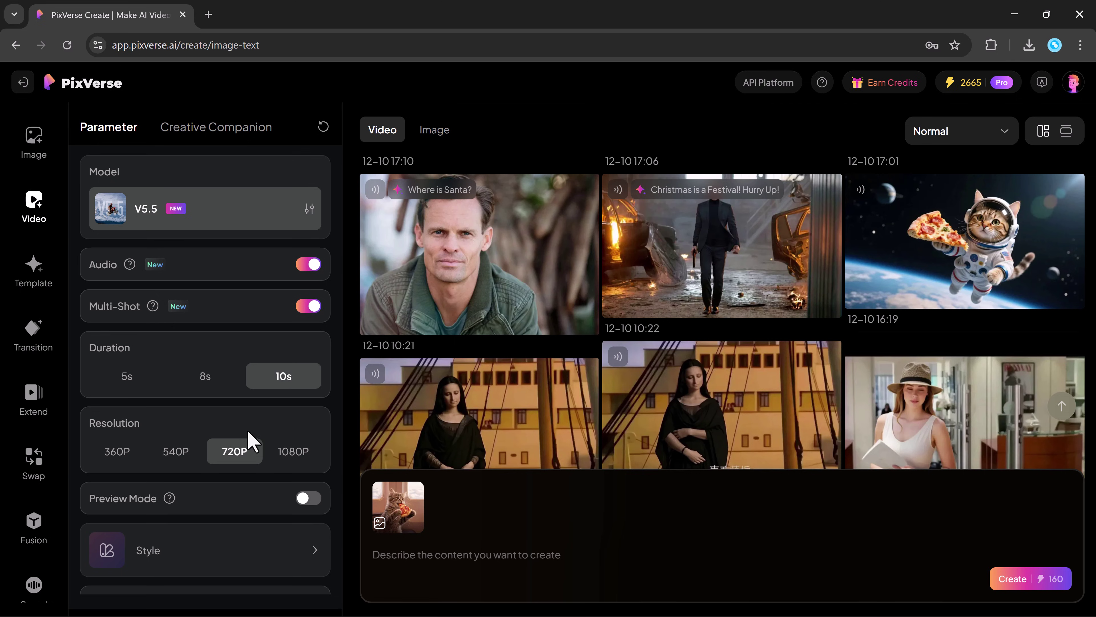
click(400, 572)
text(A cute kitten inside a small airplane cabin, sitting on a seat near the window, energetically eating a slice of pizza with playful movements. The kitten is moving its paws, chewing happily, and looking around curiously. The cabin lights are warm, outside the window soft clouds are visible. Cinematic lighting, smooth camera motion, dynamic animation, high-quality, realistic yet adorable style.)
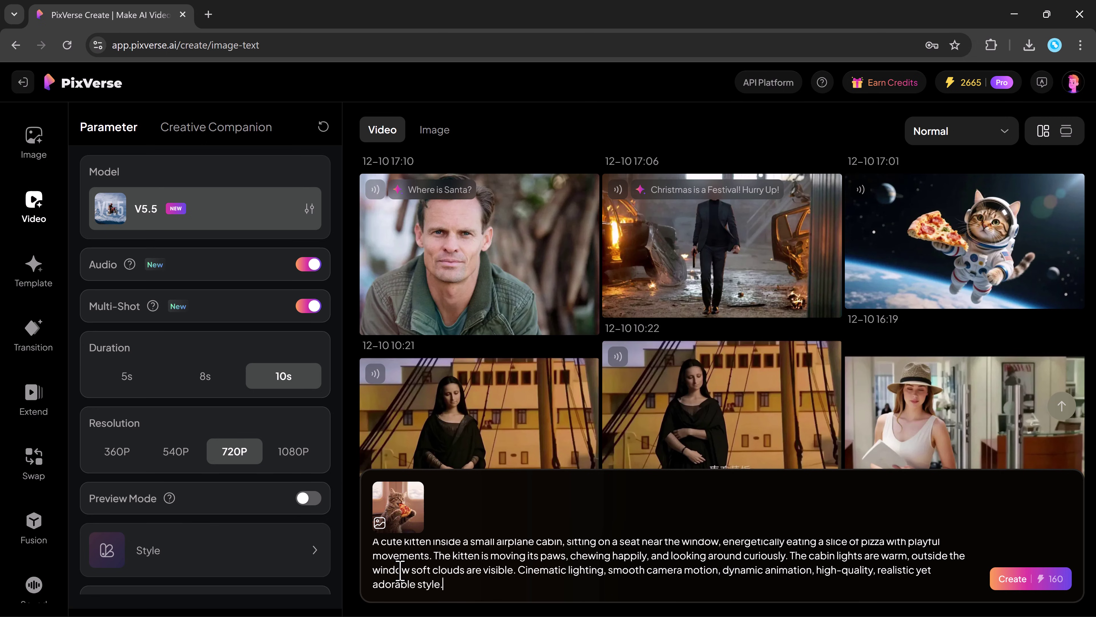
click(1016, 585)
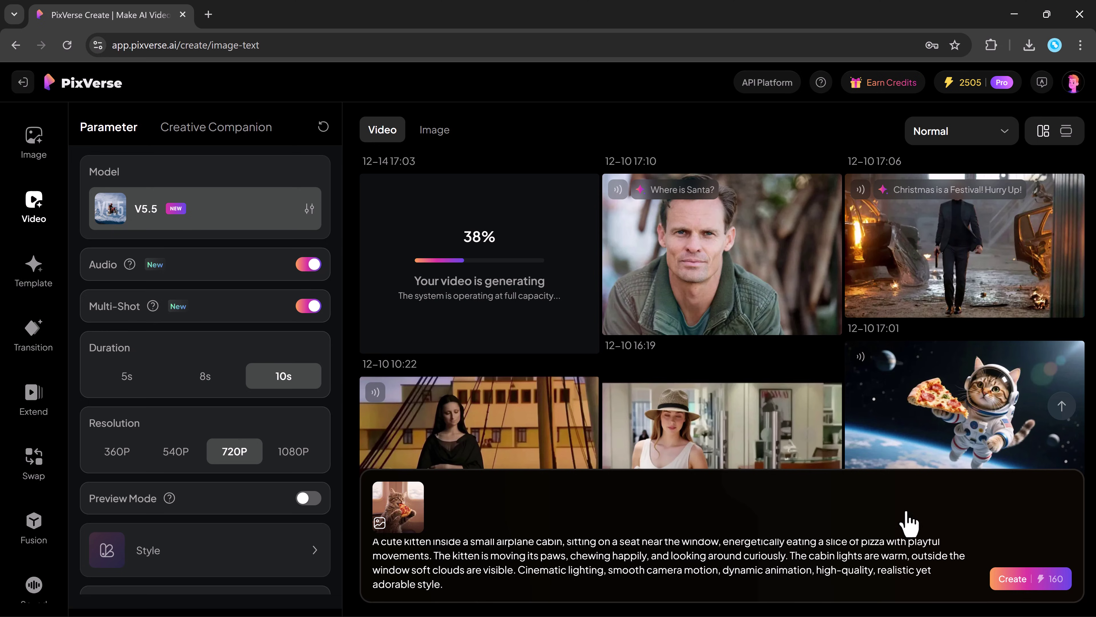
Open the finished airplane kitten pizza video to play it back
click(522, 275)
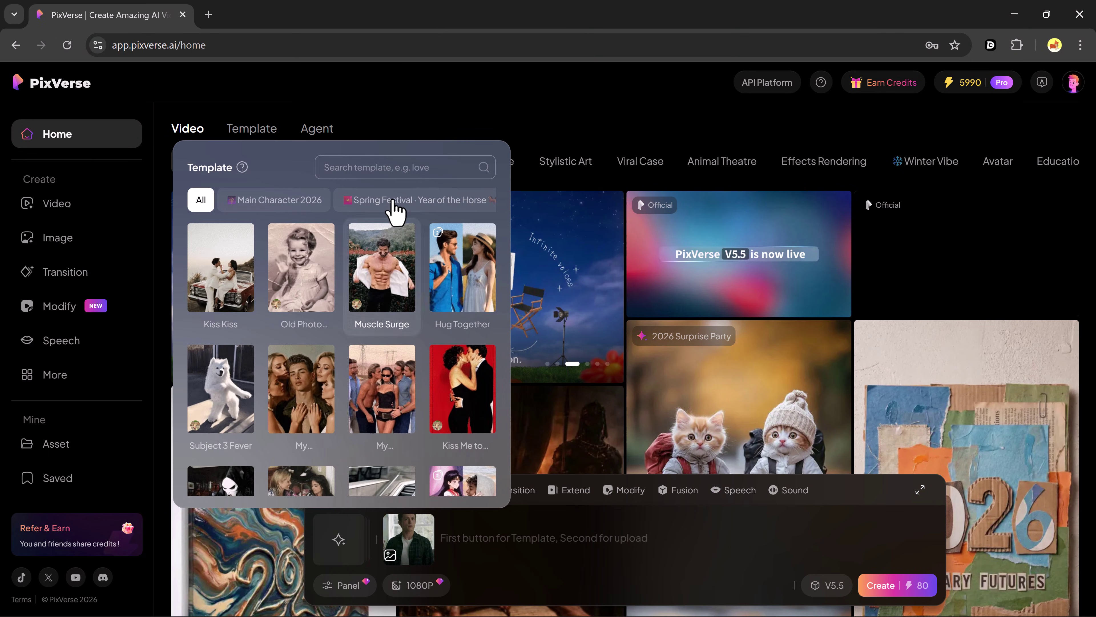
Create a 5s, 1080P Unidentified Flying Snowman template video from the man's photo
scroll(394, 208, right, 2)
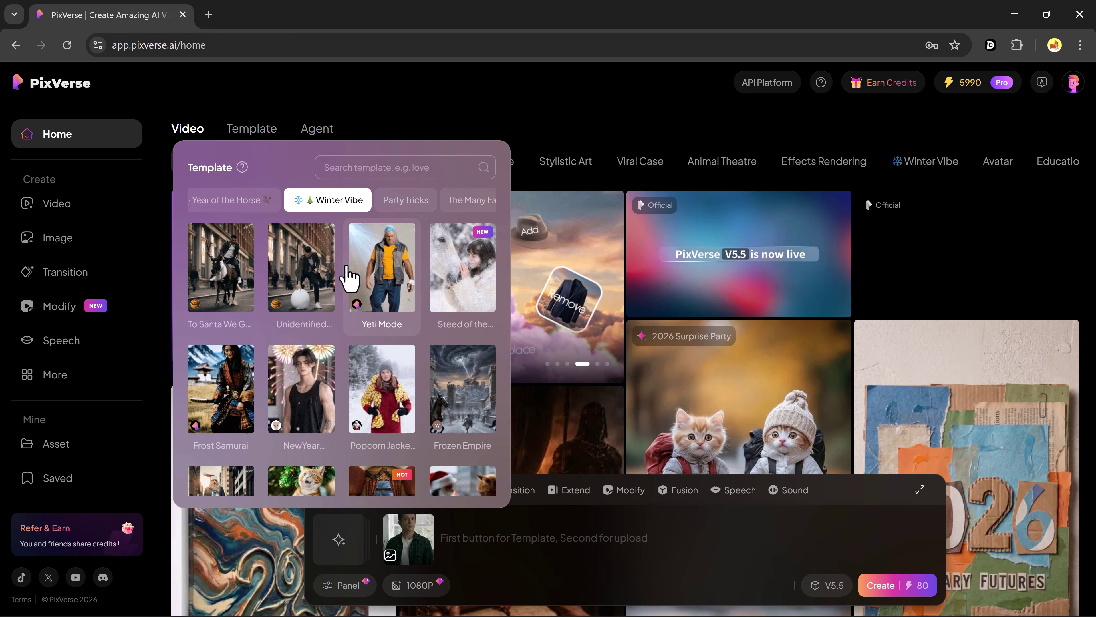
click(306, 268)
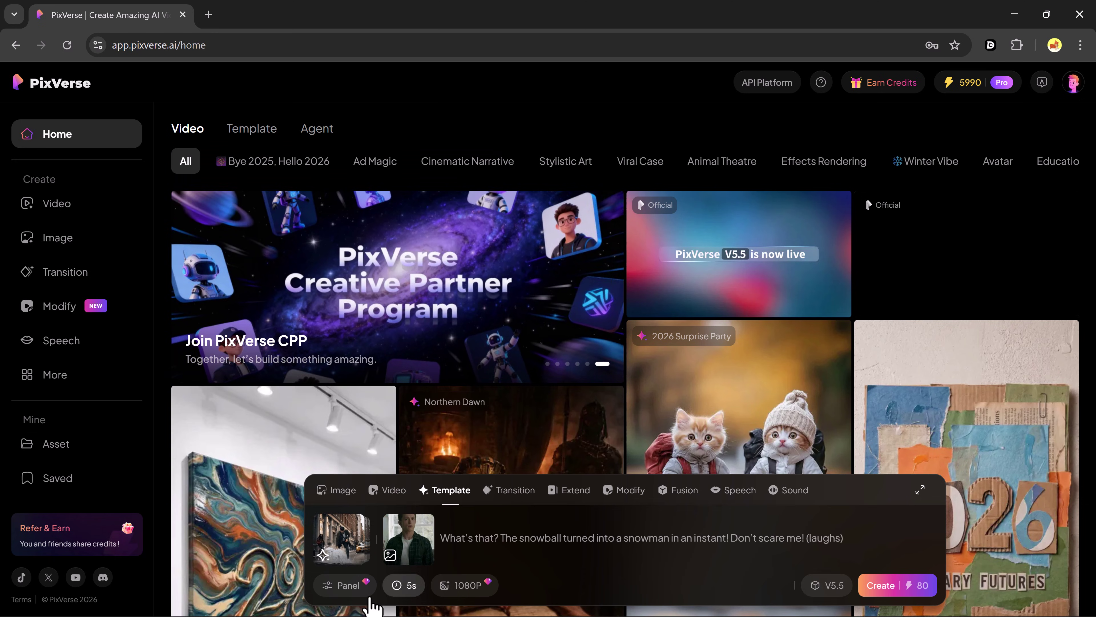
click(403, 586)
click(453, 585)
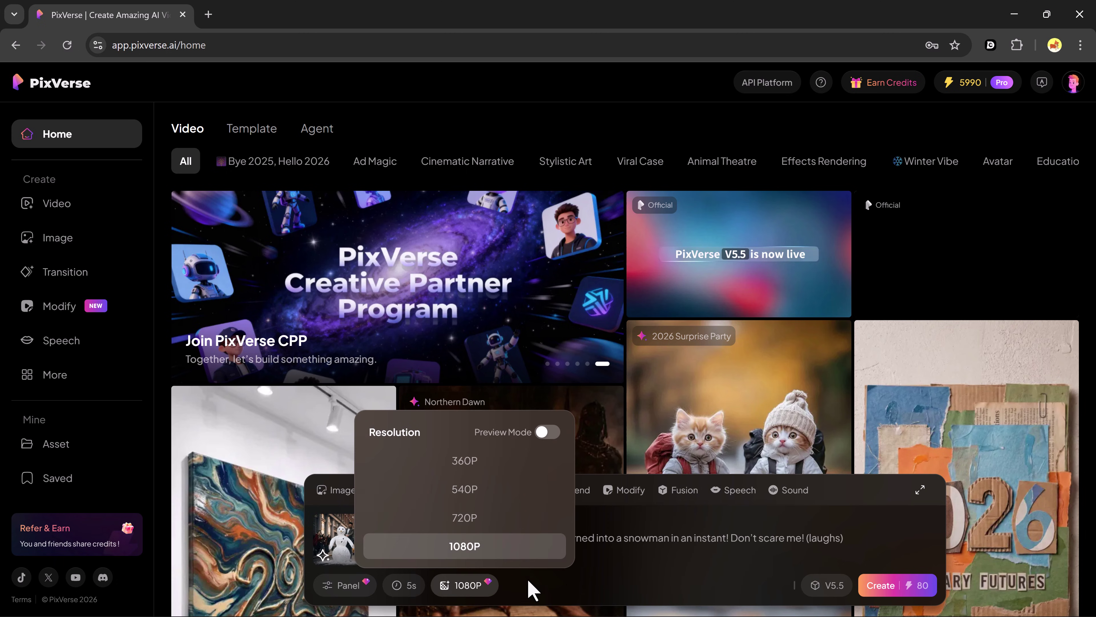
click(868, 596)
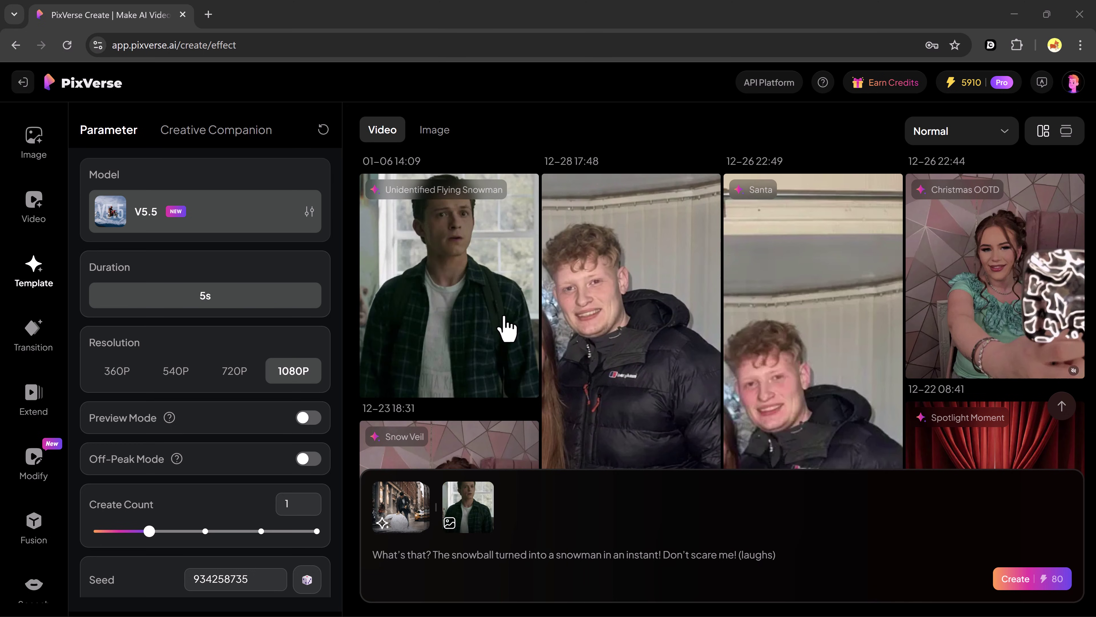
View the snowman video, then generate and open a Winter Lovers Walk video of the woman
click(506, 341)
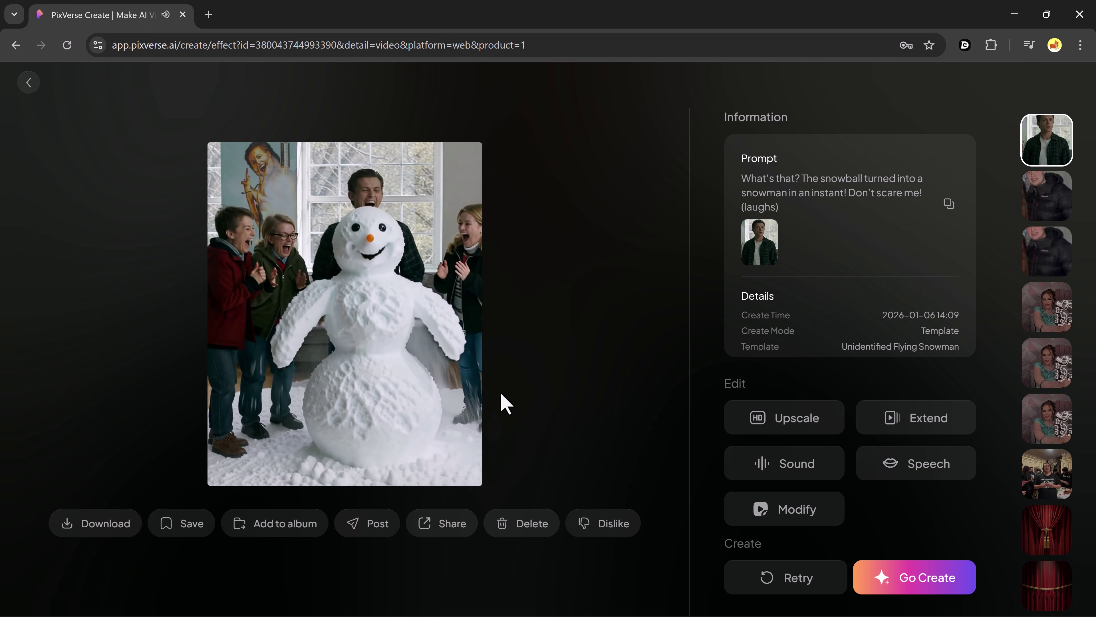
key(Escape)
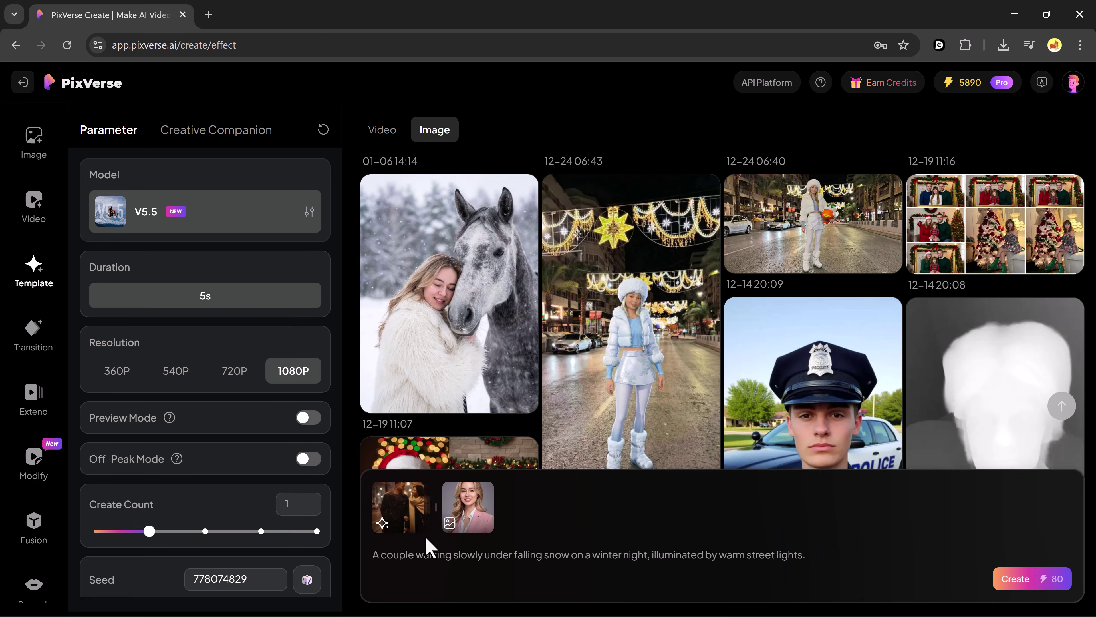
click(1021, 579)
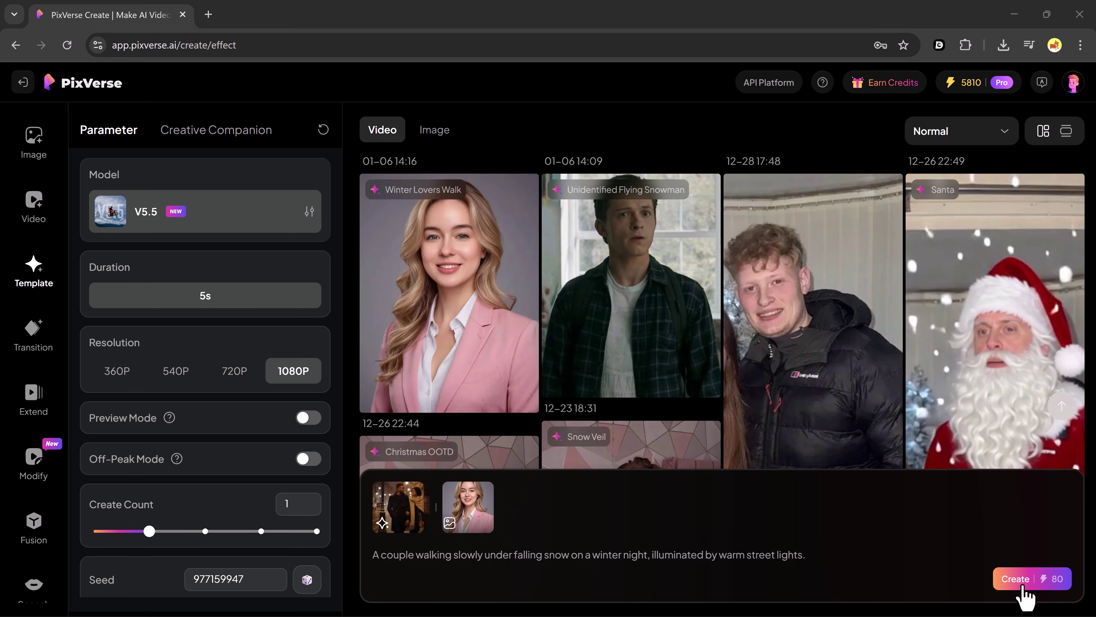
click(481, 324)
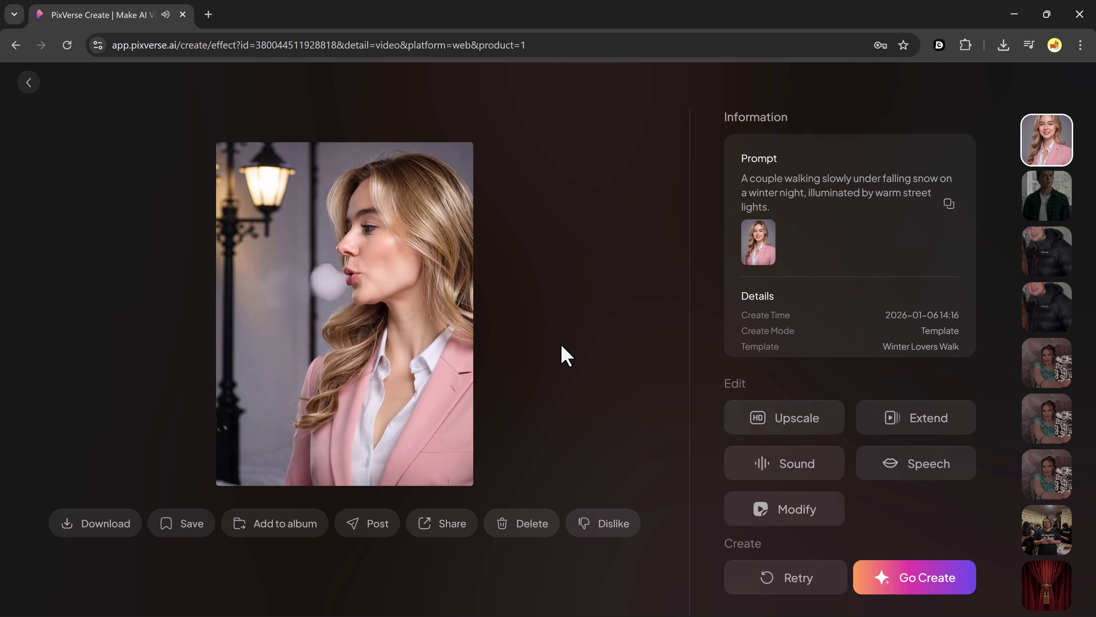
Bring up the video's download options, then scroll down the home feed of winter clips
click(112, 523)
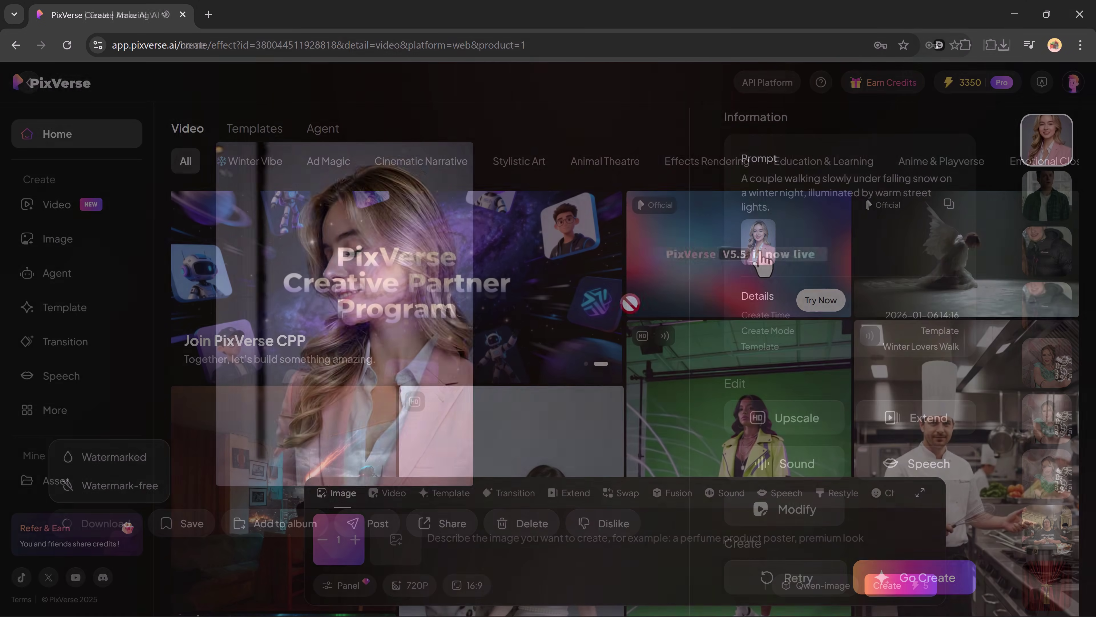
scroll(1019, 210, down, 5)
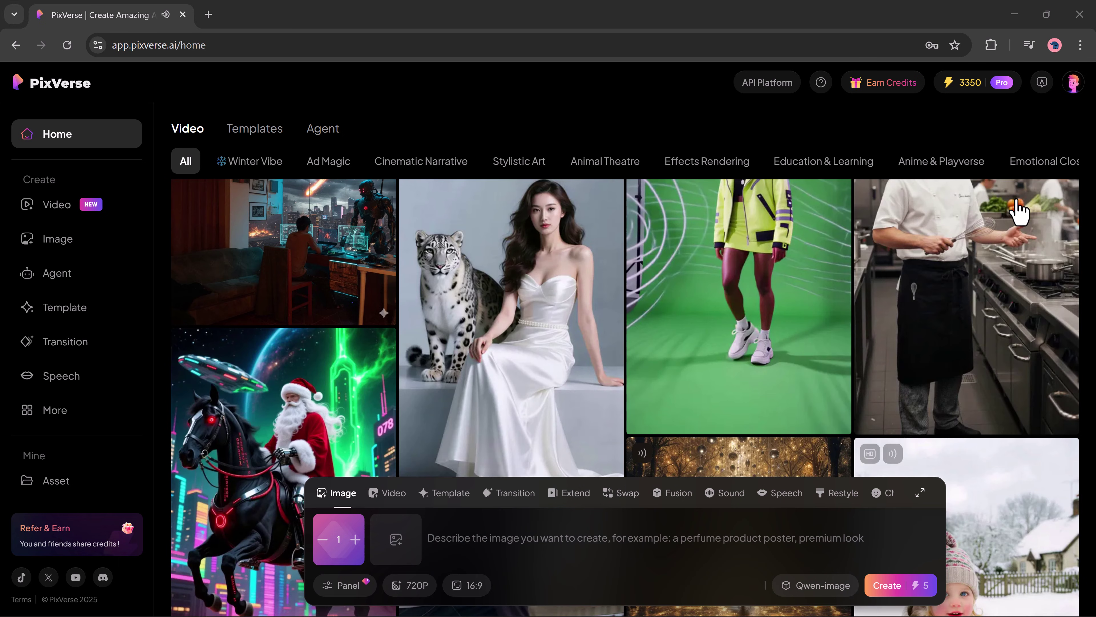
scroll(1020, 211, down, 10)
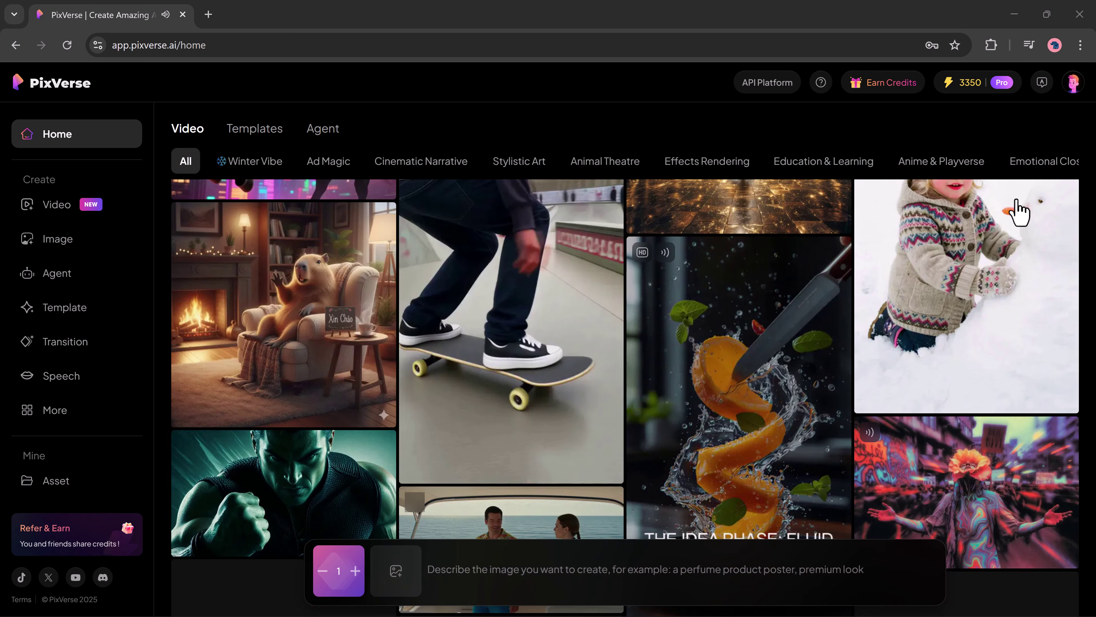
scroll(1019, 210, down, 10)
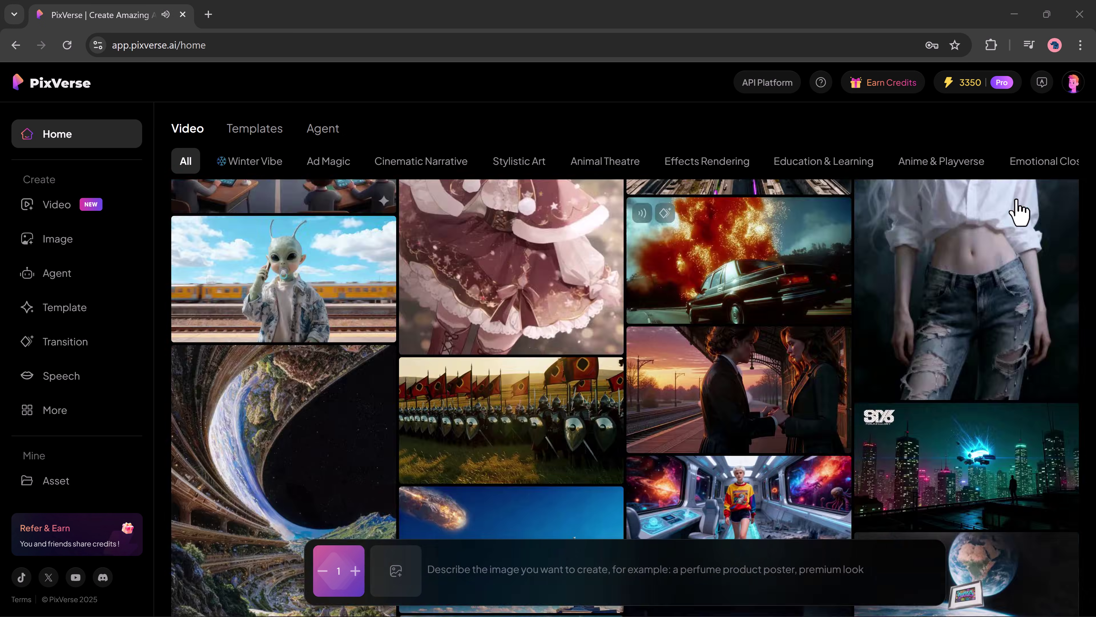
scroll(1019, 211, down, 5)
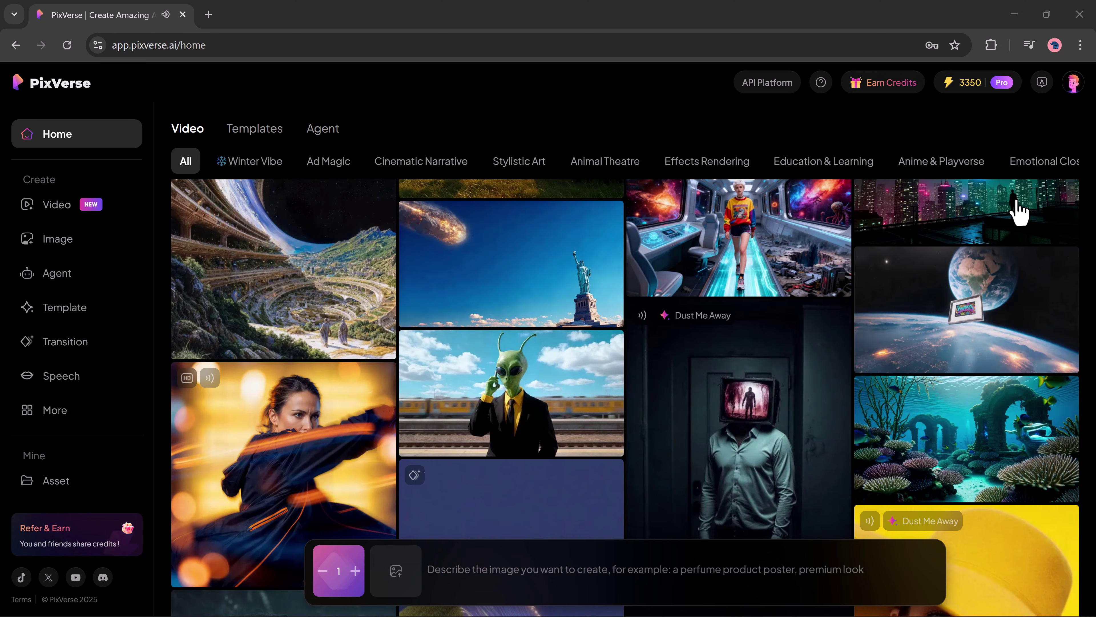
scroll(1020, 211, down, 4)
scroll(993, 225, down, 8)
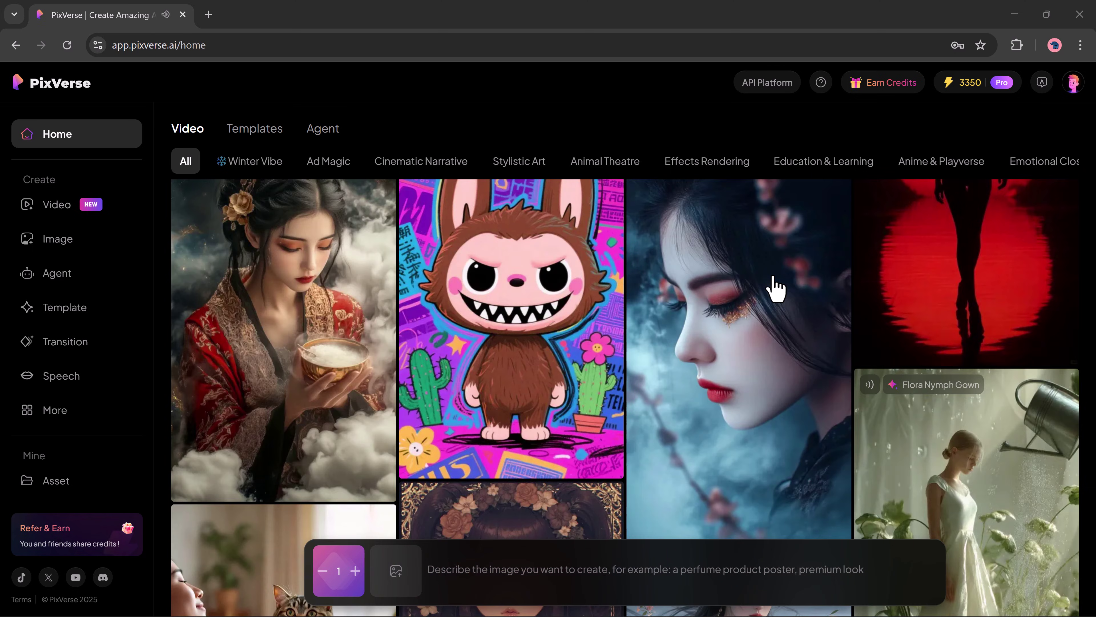
scroll(775, 288, down, 8)
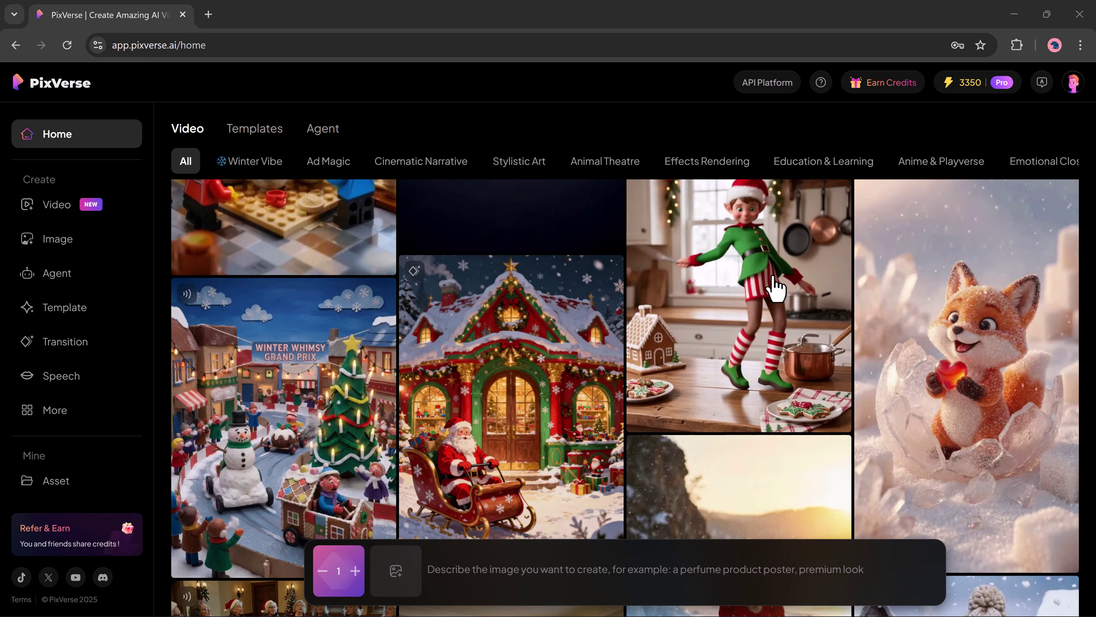
scroll(775, 289, down, 15)
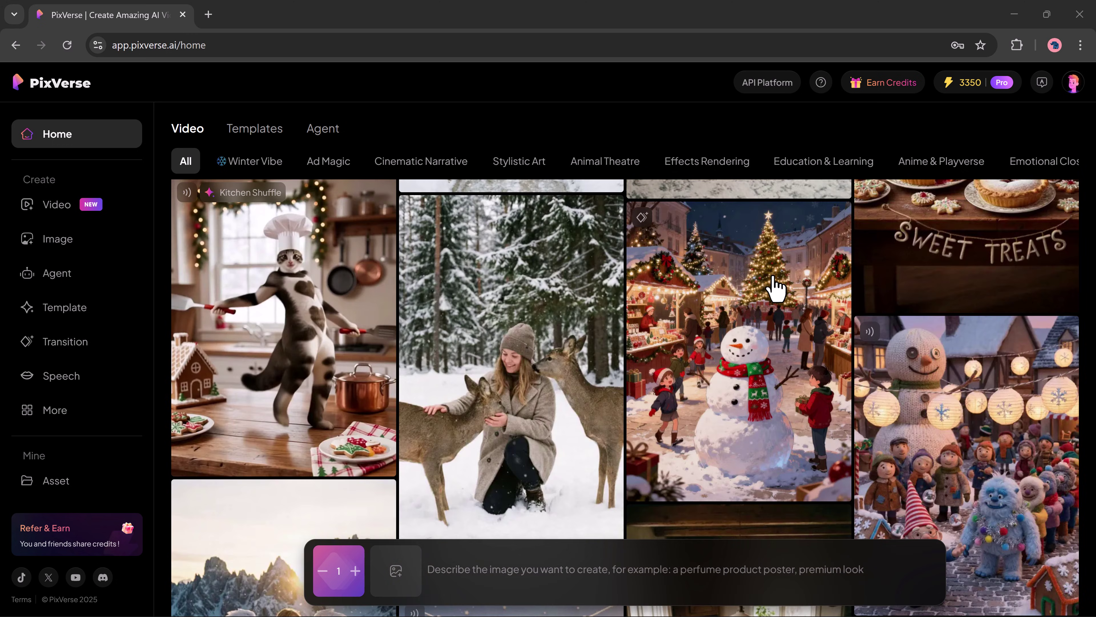
scroll(776, 288, down, 8)
scroll(775, 288, down, 8)
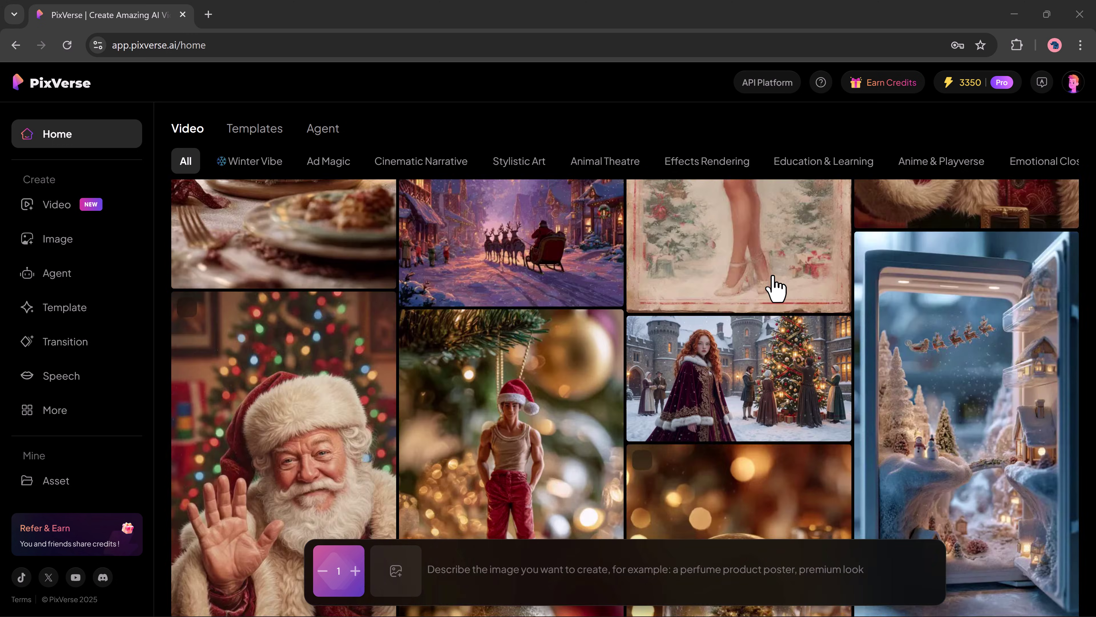